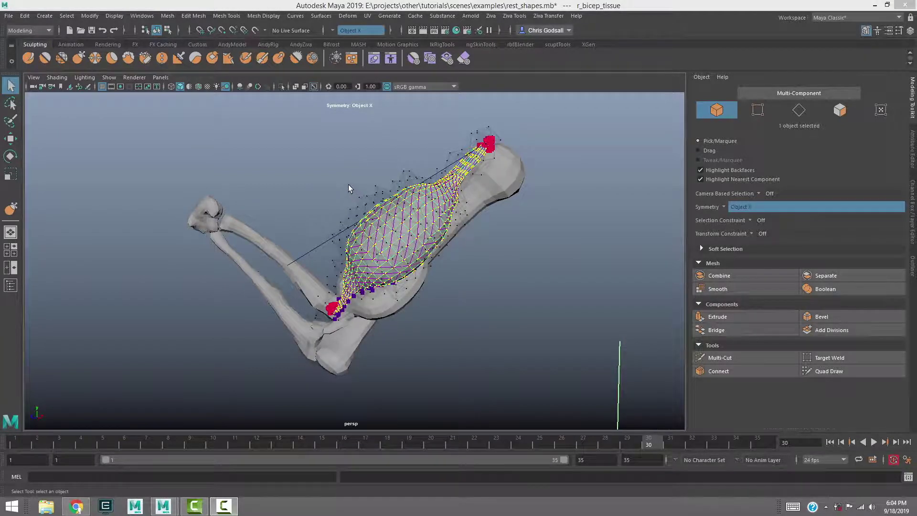
Duplicate the r_bicep_tissue mesh at frame 30 and isolate the copy in the viewport
alt+middle_drag(339, 173, 343, 181)
key(ctrl+d)
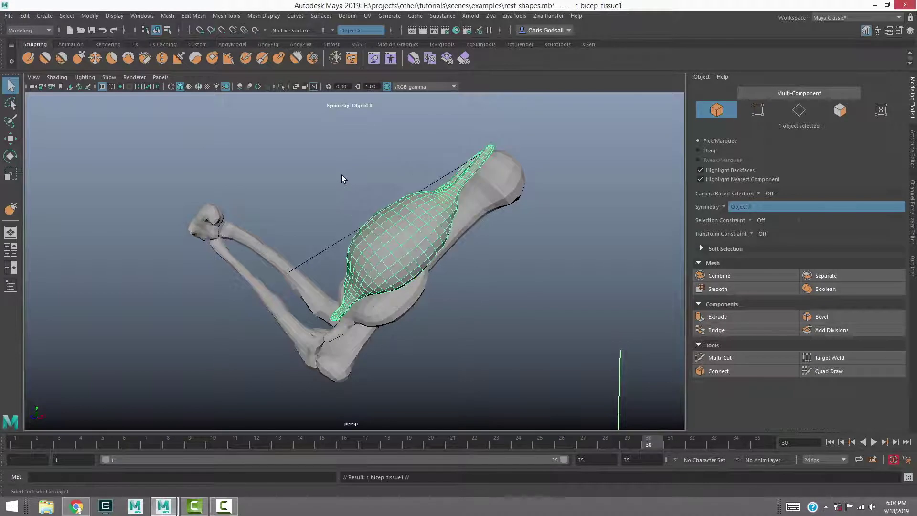
key(ctrl+1)
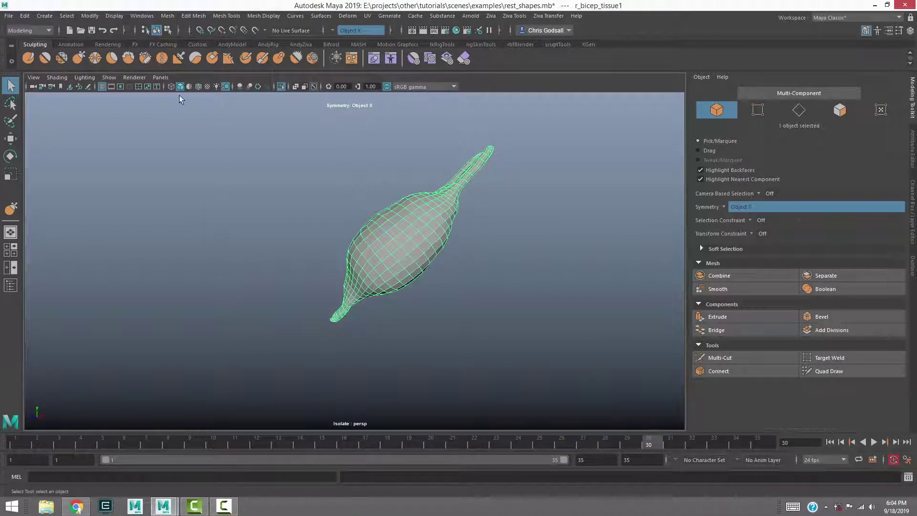
Sculpt the lower part of the isolated bicep duplicate with the Sculpt and Grab tools, then reselect the mesh
click(28, 58)
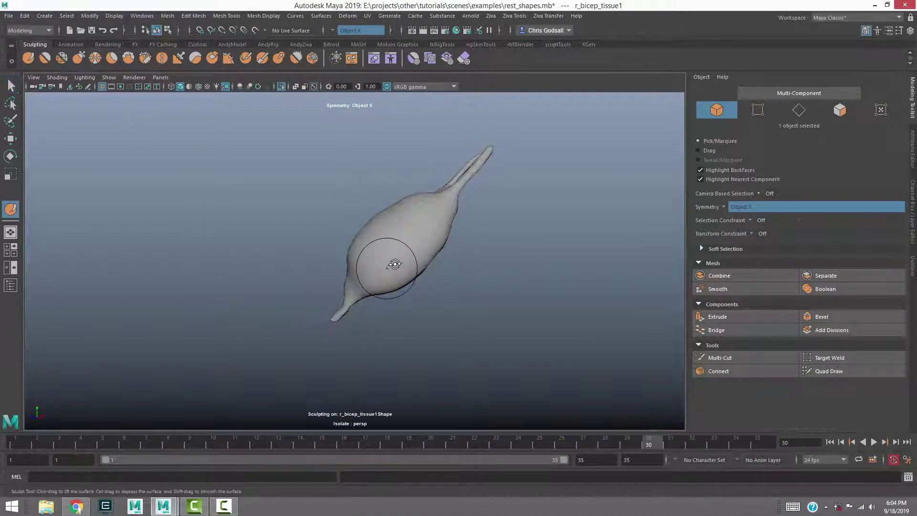
mouse_move(381, 267)
alt+mouse_down()
mouse_move(348, 264)
mouse_move(379, 256)
mouse_move(385, 265)
mouse_move(359, 276)
alt+mouse_up()
click(79, 58)
key(q)
click(337, 230)
click(420, 266)
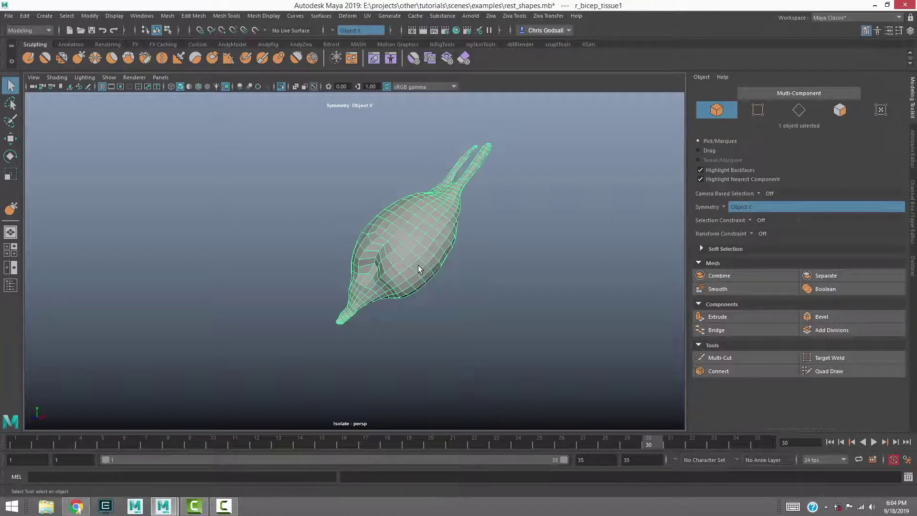
Leave isolation, hide the edited bicep duplicate, and show the prepared r_bicep_tissue_sculpt mesh
key(ctrl+1)
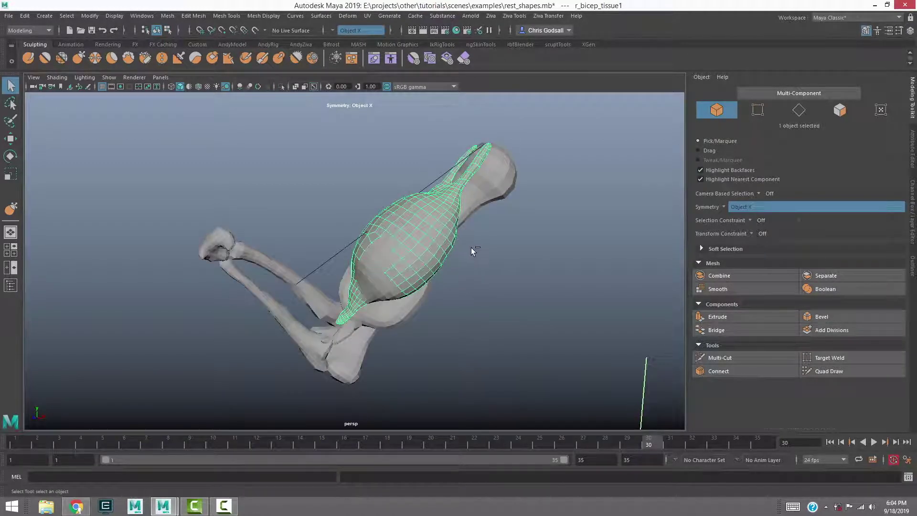
key(ctrl+h)
click(912, 265)
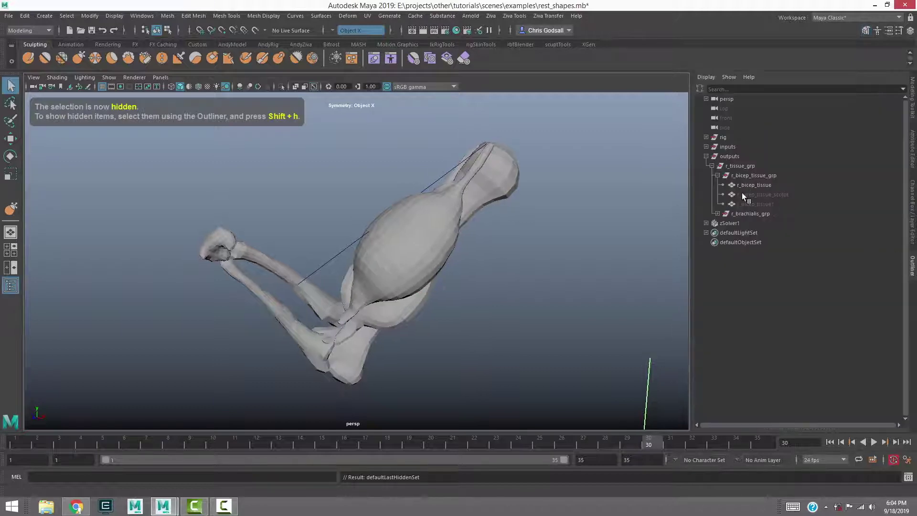
click(760, 194)
key(shift+h)
mouse_move(417, 212)
alt+mouse_down()
mouse_move(369, 213)
mouse_move(379, 252)
mouse_move(487, 191)
mouse_move(503, 201)
mouse_move(448, 202)
mouse_move(480, 236)
mouse_move(453, 220)
mouse_move(410, 231)
mouse_move(418, 231)
mouse_move(388, 193)
mouse_move(428, 156)
mouse_move(399, 201)
mouse_move(383, 189)
mouse_move(427, 218)
mouse_move(418, 245)
alt+mouse_up()
click(487, 191)
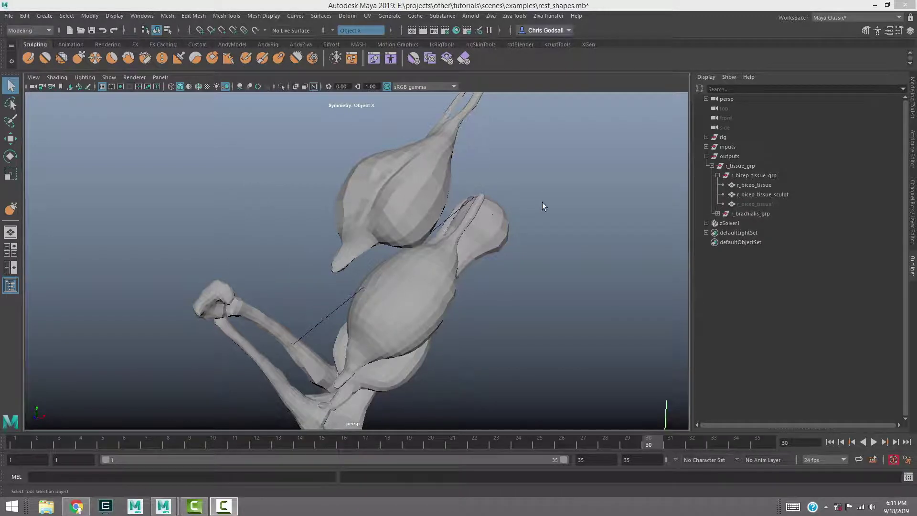
At frame 1, add a Ziva Rest Shape to r_bicep_tissue with r_bicep_tissue_sculpt as its target
alt+drag(538, 203, 440, 181)
click(435, 182)
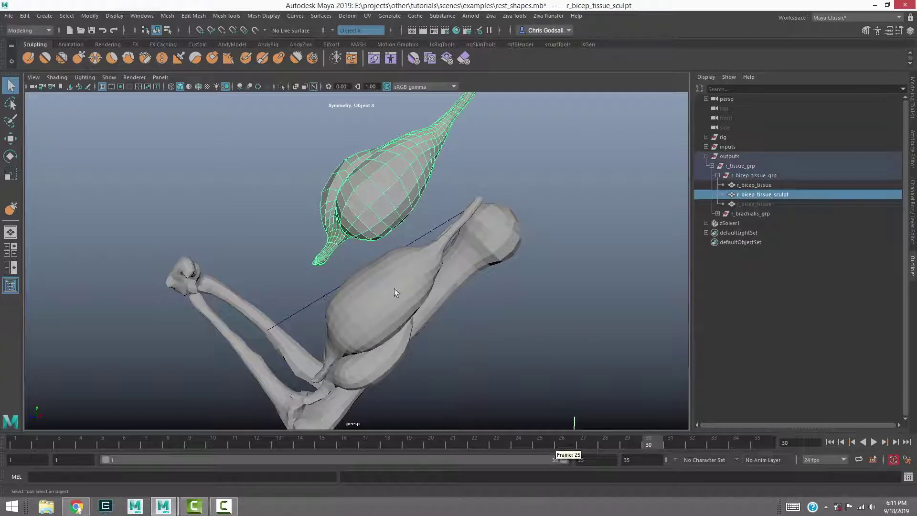
click(16, 442)
mouse_move(361, 212)
alt+mouse_down()
mouse_move(302, 216)
mouse_move(379, 281)
mouse_move(385, 229)
mouse_move(375, 203)
alt+mouse_up()
click(377, 281)
shift+click(362, 232)
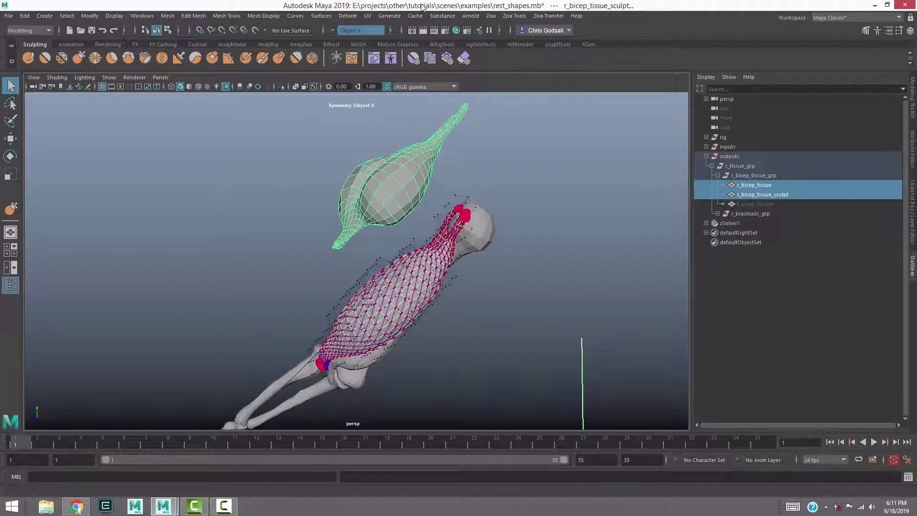
click(491, 16)
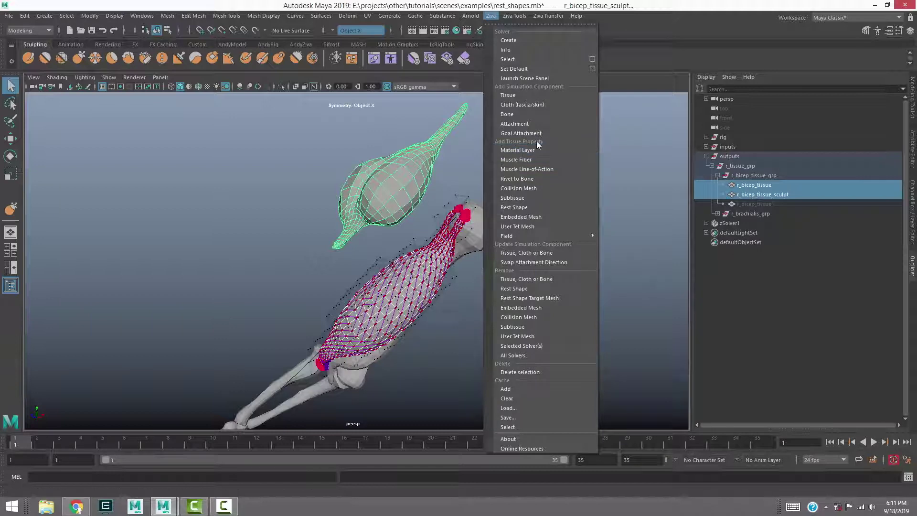
click(511, 207)
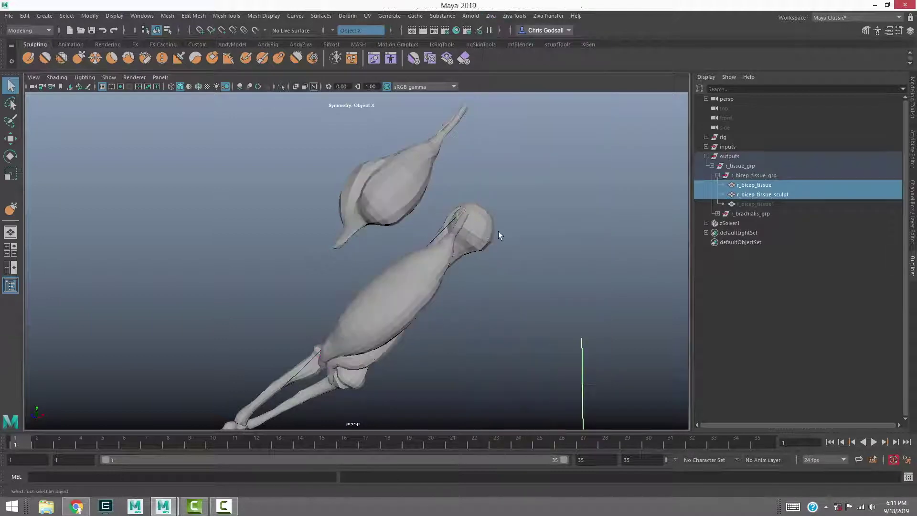
Show the rest shape attributes of r_bicep_tissue and compare the tissue with its sculpted target mesh
click(910, 30)
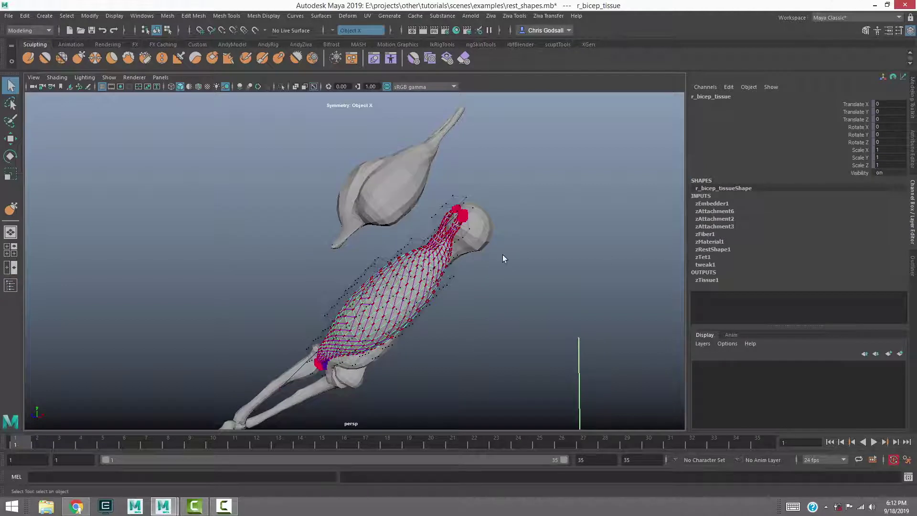
click(709, 249)
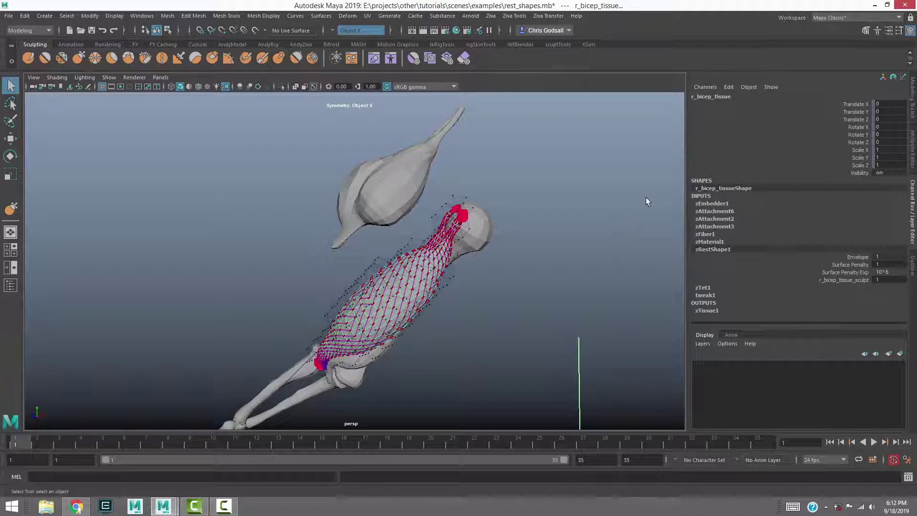
alt+middle_drag(500, 200, 555, 158)
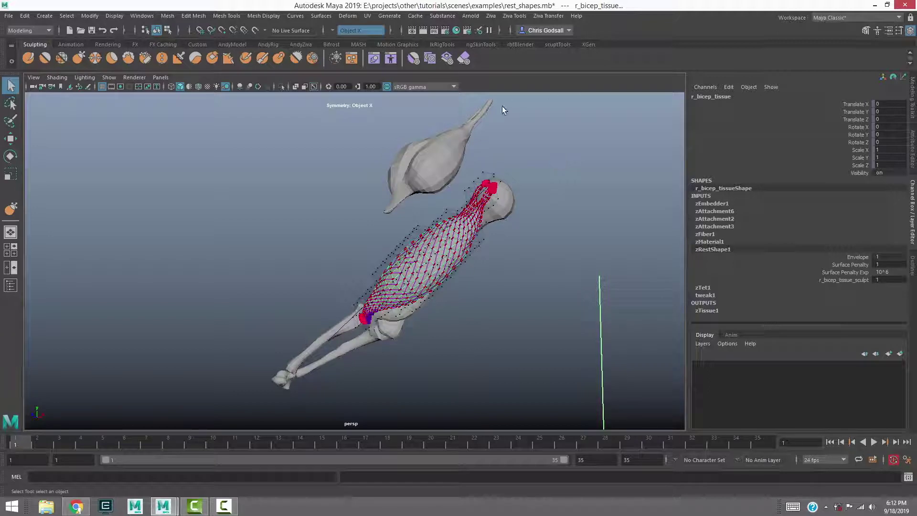
click(442, 158)
mouse_move(444, 154)
alt+mouse_down()
mouse_move(485, 156)
mouse_move(460, 156)
alt+mouse_up()
click(476, 212)
Simulate from frame 1 to frame 2, repeat from frame 1, and examine the bicep's deformation
mouse_move(556, 233)
alt+mouse_down()
mouse_move(549, 225)
mouse_move(539, 237)
alt+mouse_up()
key(alt+period)
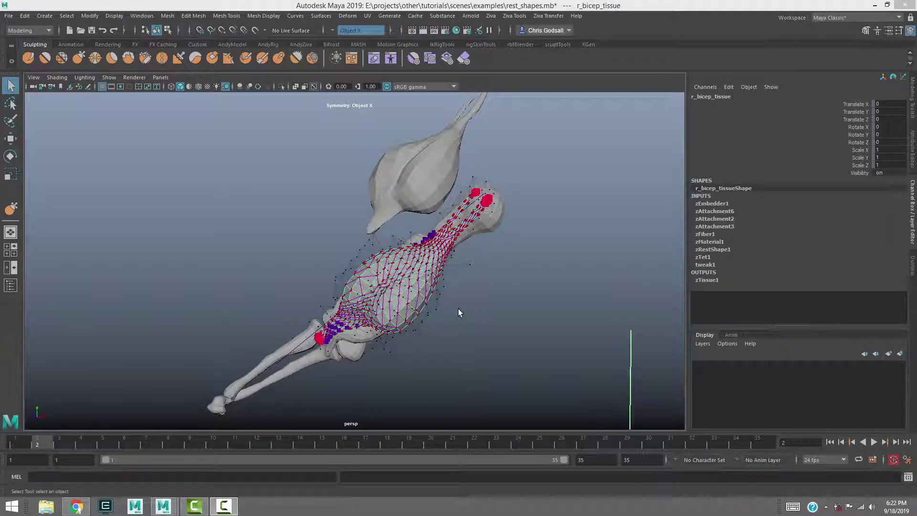
key(alt+comma)
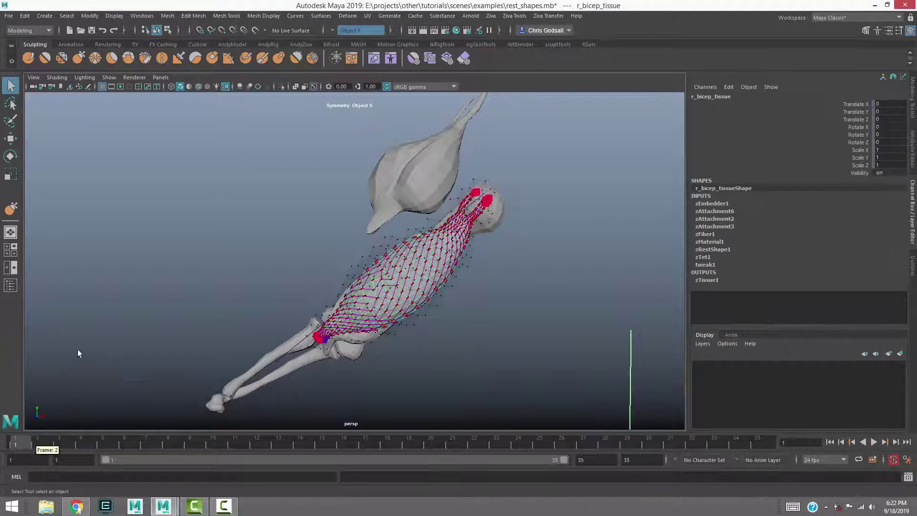
alt+drag(462, 258, 480, 183)
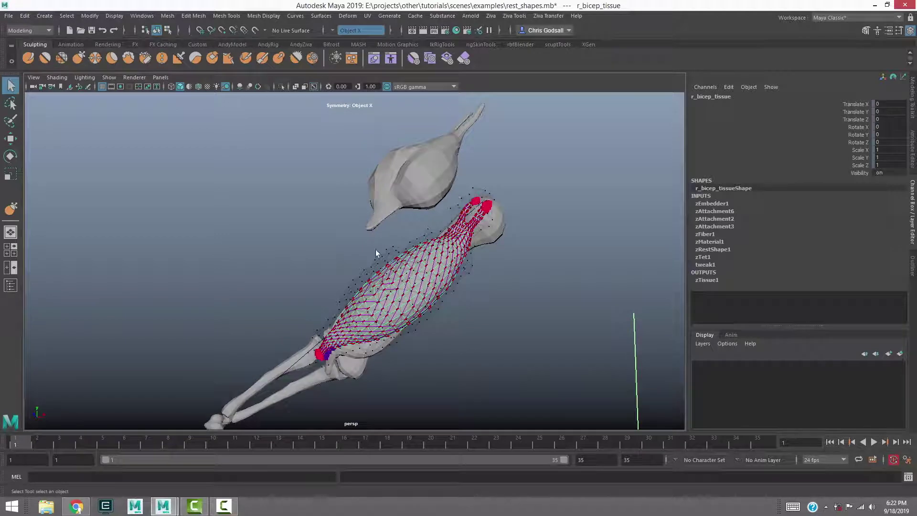
alt+drag(482, 221, 481, 267)
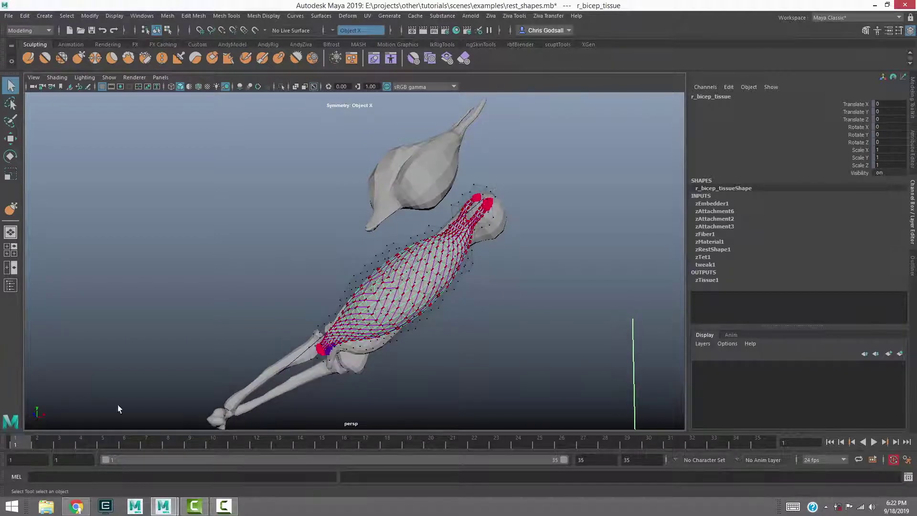
click(28, 443)
alt+right_drag(286, 285, 340, 266)
alt+drag(340, 266, 497, 258)
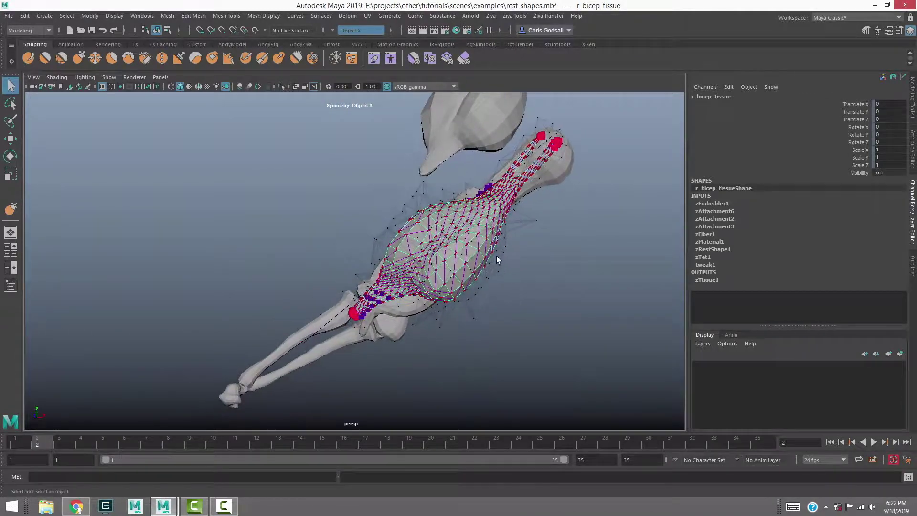
alt+drag(489, 157, 438, 210)
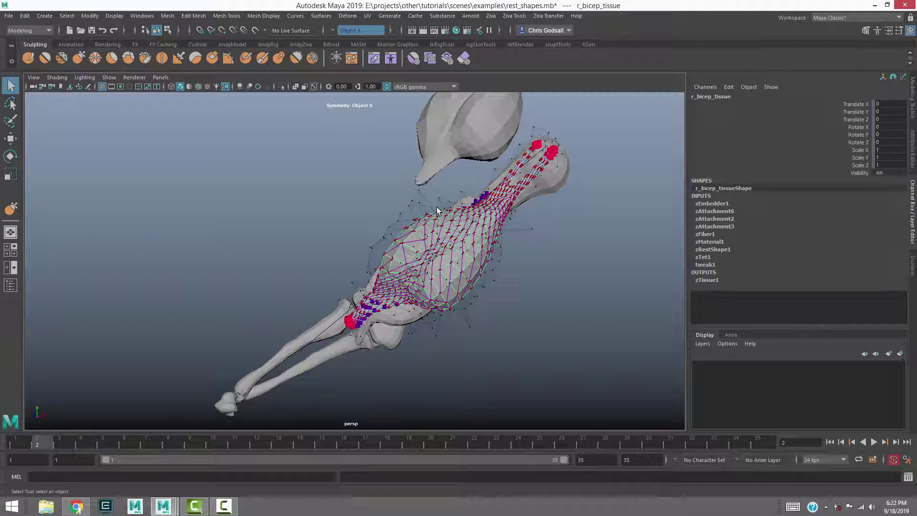
Set the Surface Penalty Exp of the bicep tissue's rest shape to 10^4
click(721, 252)
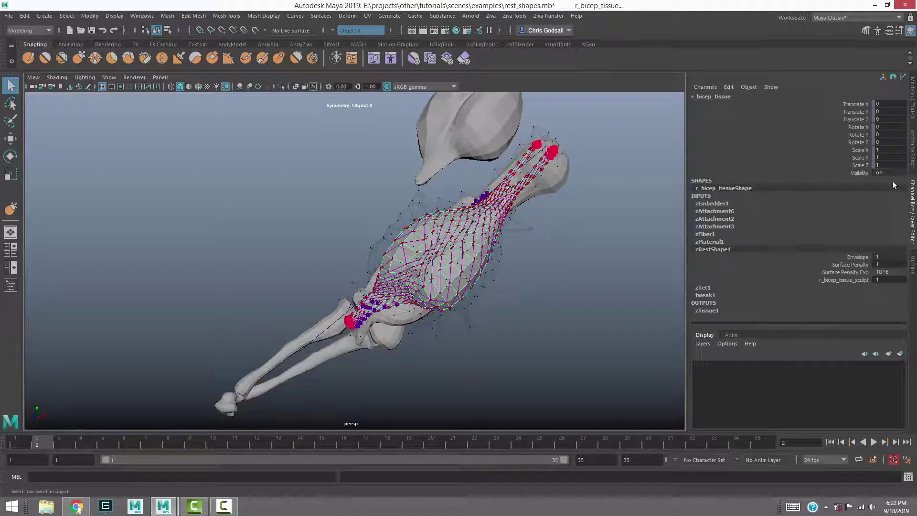
alt+drag(645, 278, 540, 282)
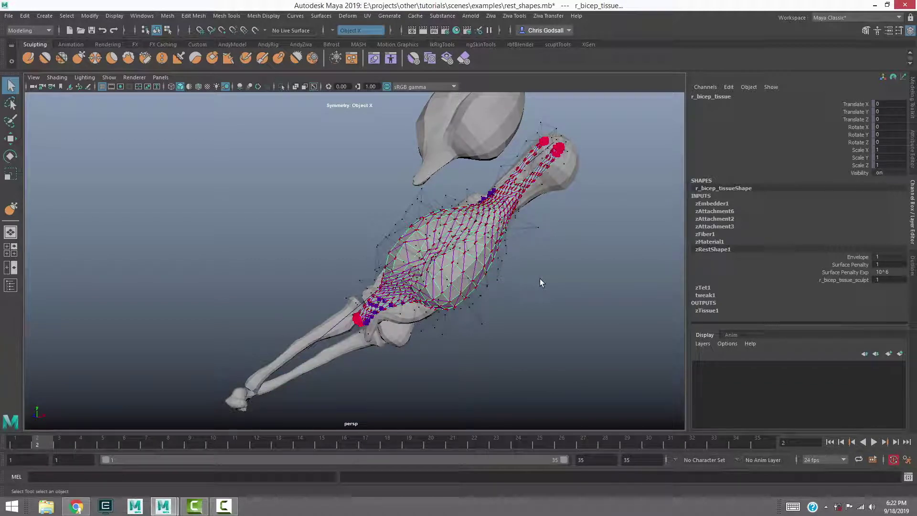
alt+drag(452, 166, 505, 266)
click(463, 145)
click(426, 271)
click(730, 249)
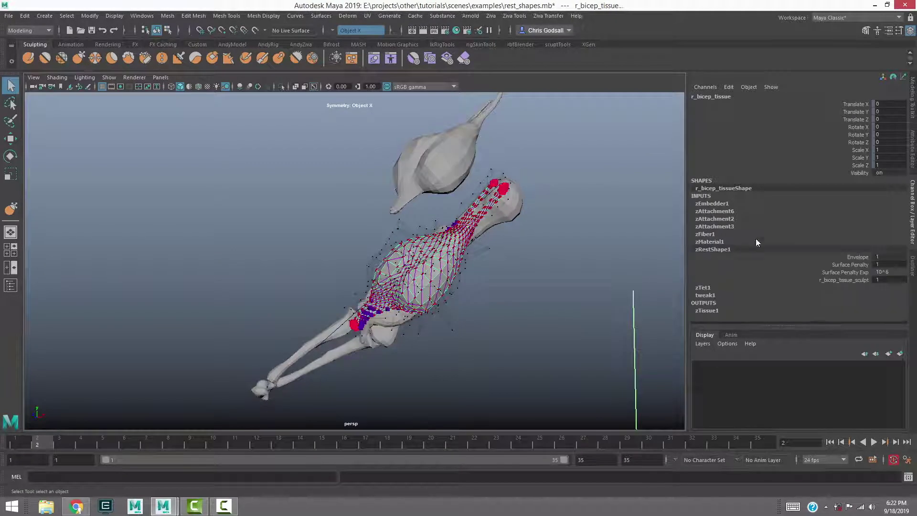
click(888, 272)
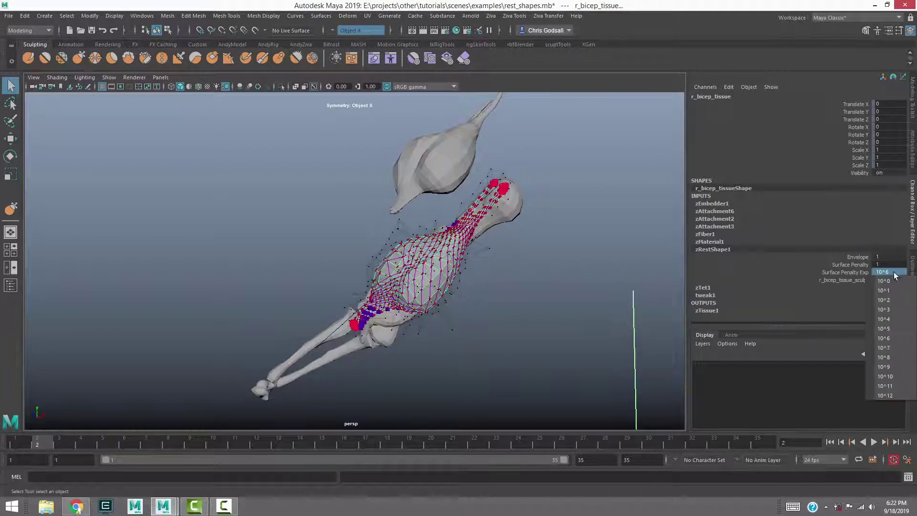
click(891, 328)
Clear the Ziva cache at frame 1 and simulate to frame 2 with the new surface penalty
alt+drag(549, 289, 278, 330)
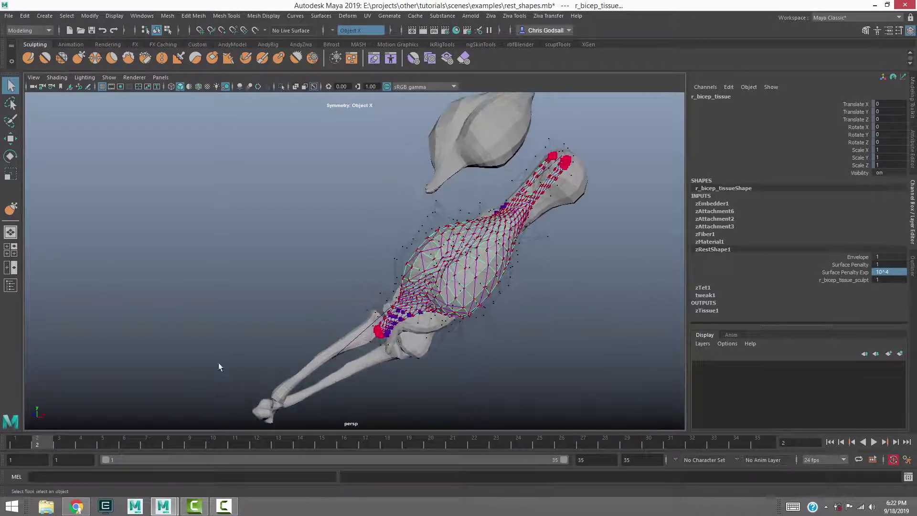
key(alt+shift+v)
click(490, 16)
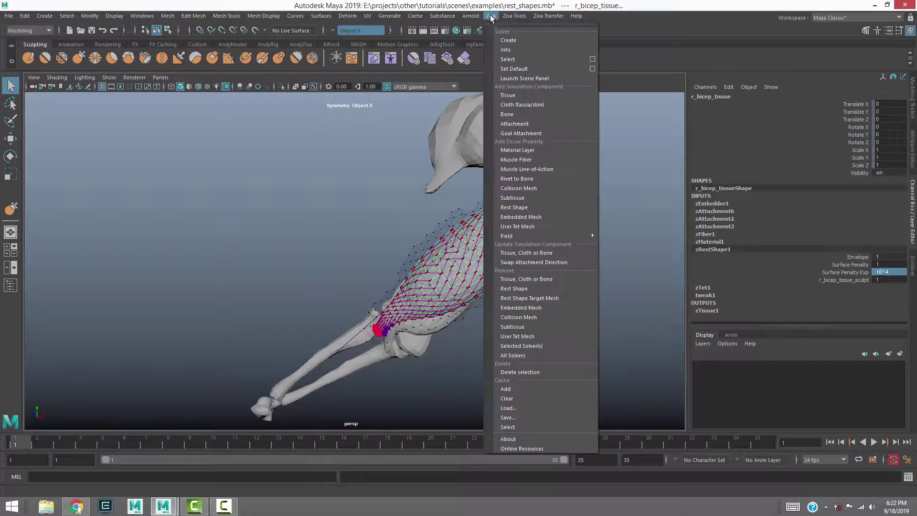
click(520, 400)
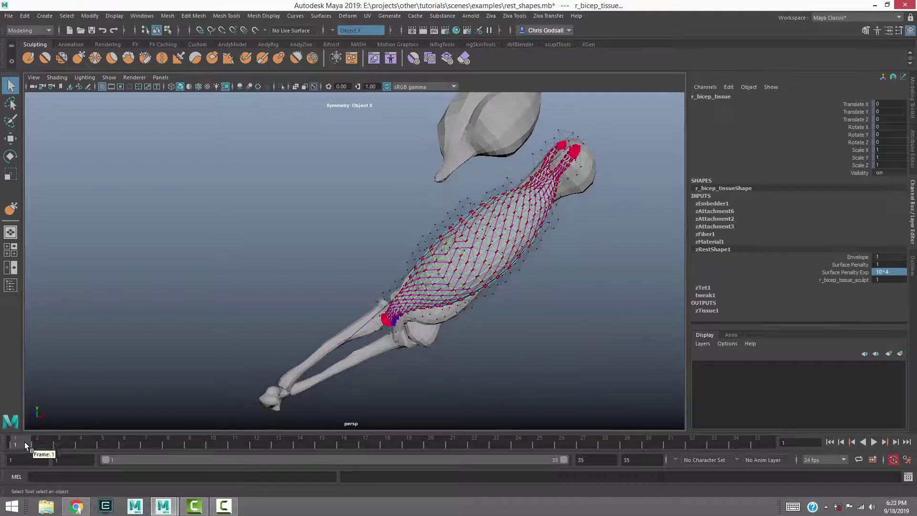
click(48, 446)
alt+drag(395, 266, 377, 277)
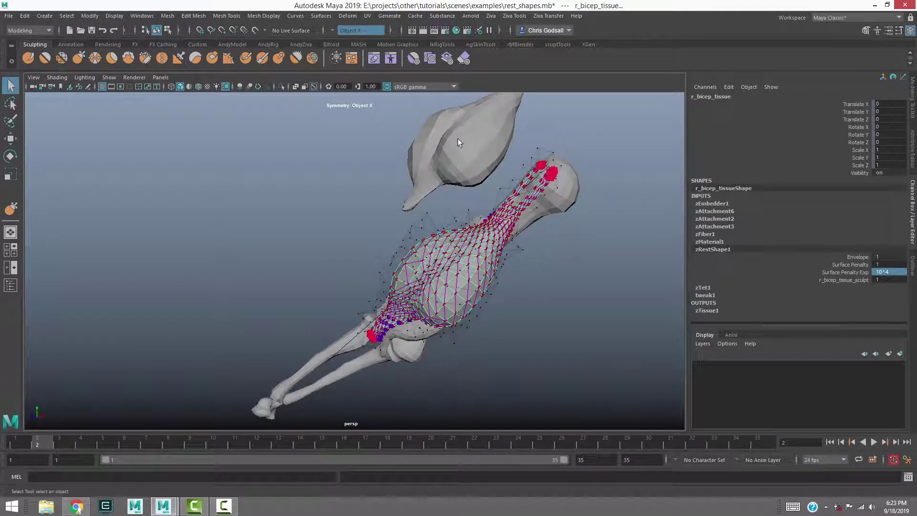
alt+drag(449, 194, 455, 184)
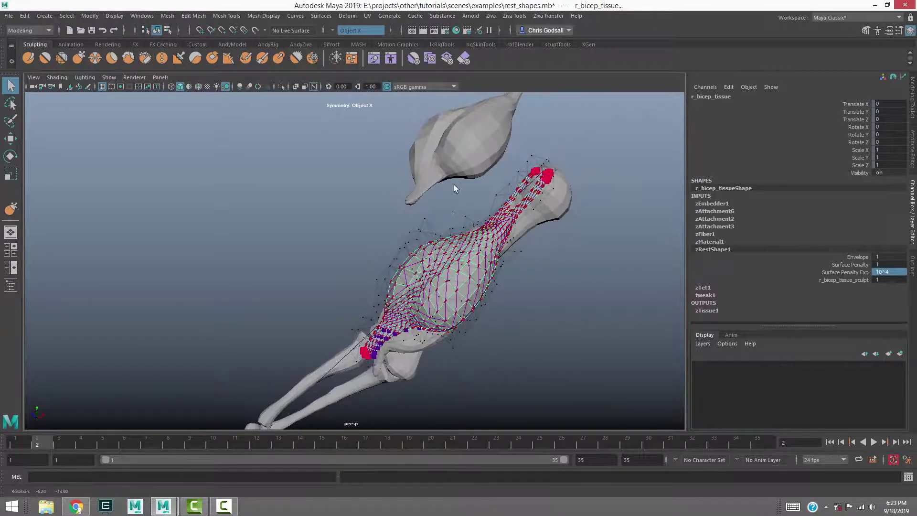
Run the simulation through frame 30 and compare the flexed bicep with the sculpted target mesh
alt+drag(575, 201, 545, 239)
alt+drag(553, 168, 468, 241)
alt+drag(335, 259, 367, 219)
key(alt+period)
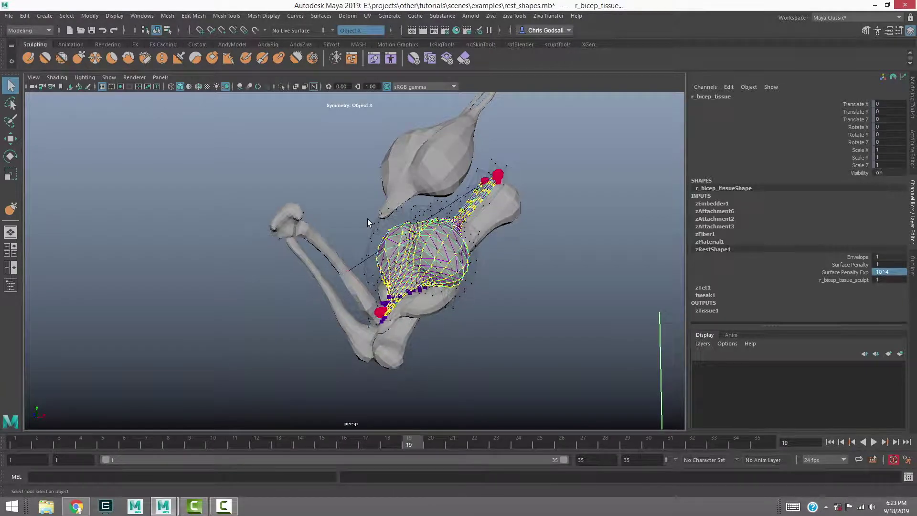
alt+drag(601, 248, 511, 297)
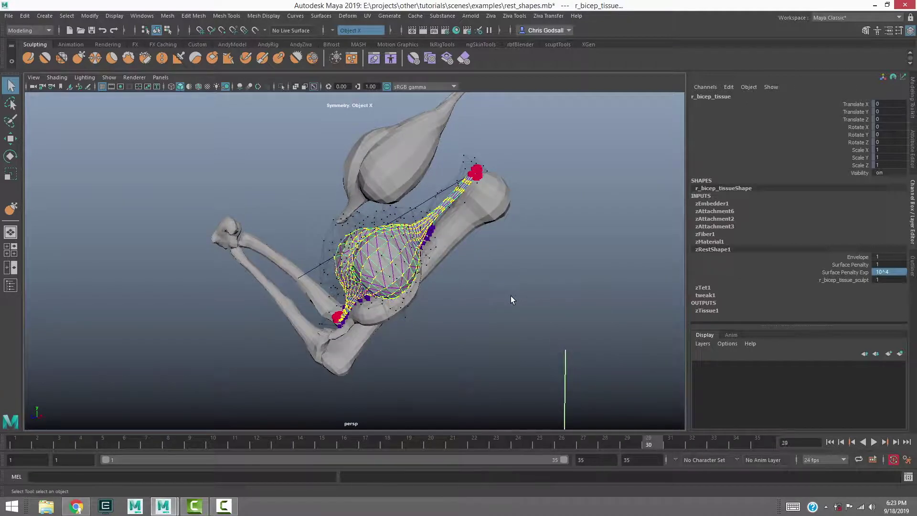
alt+drag(511, 300, 427, 225)
click(372, 190)
alt+drag(355, 234, 385, 263)
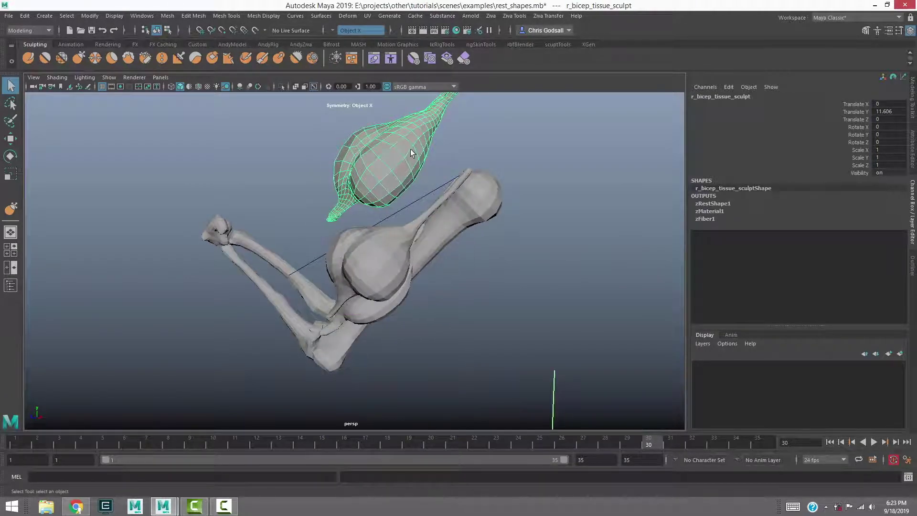
Return to frame 1 with r_bicep_tissue selected and open its rest shape attributes
click(366, 253)
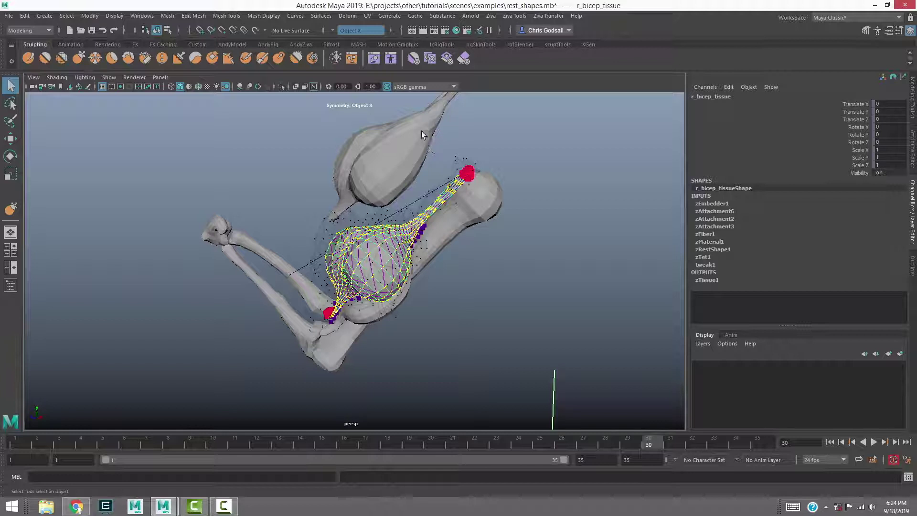
click(27, 444)
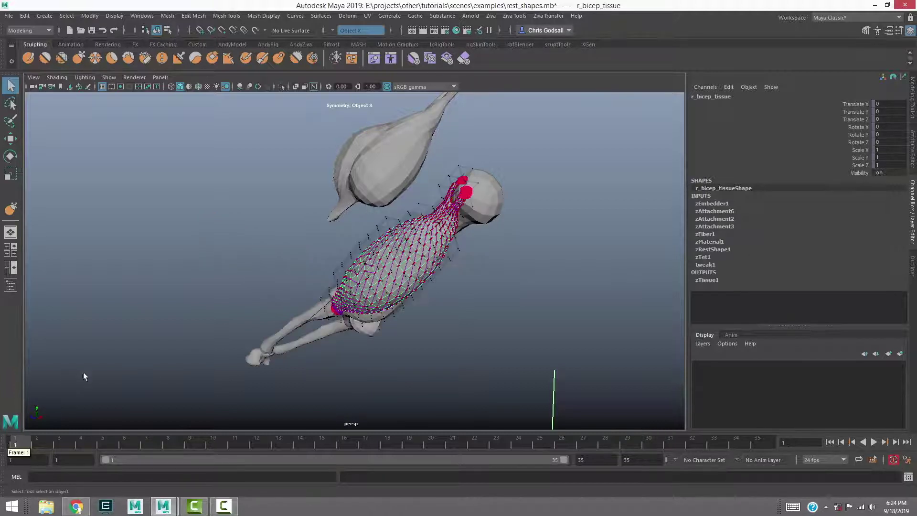
click(713, 250)
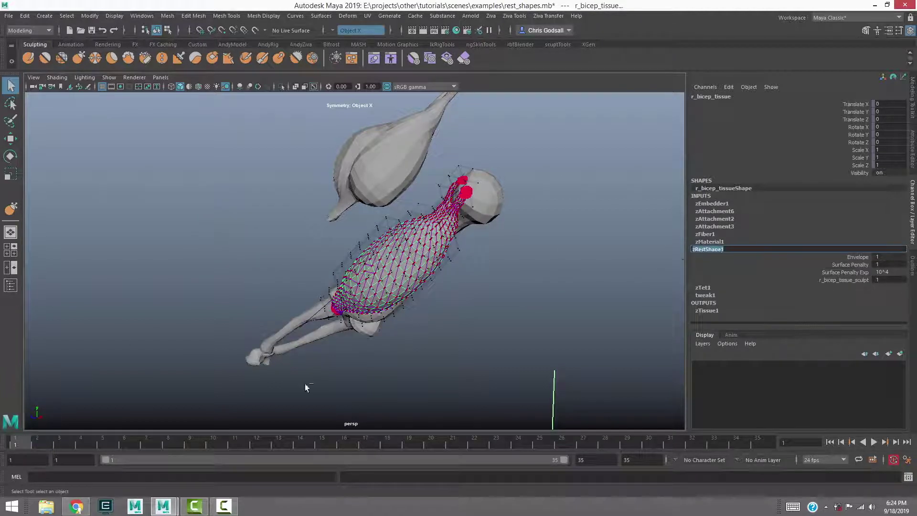
Delete the zRestShape1 node from r_bicep_tissue with a MEL delete command
click(32, 477)
text(delet)
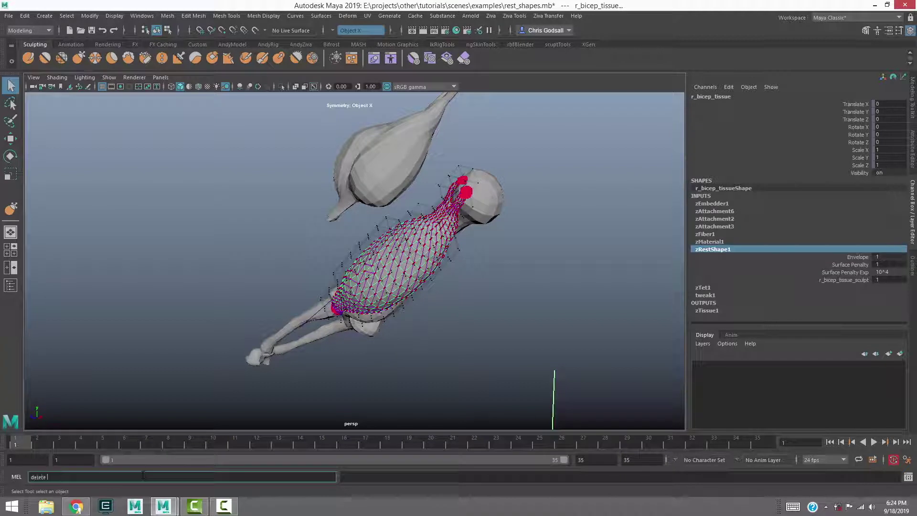
text(e)
key(Return)
Duplicate r_bicep_tissue in its neutral pose at frame 1 and rename the copy r_bicep_neutral
alt+drag(490, 232, 486, 239)
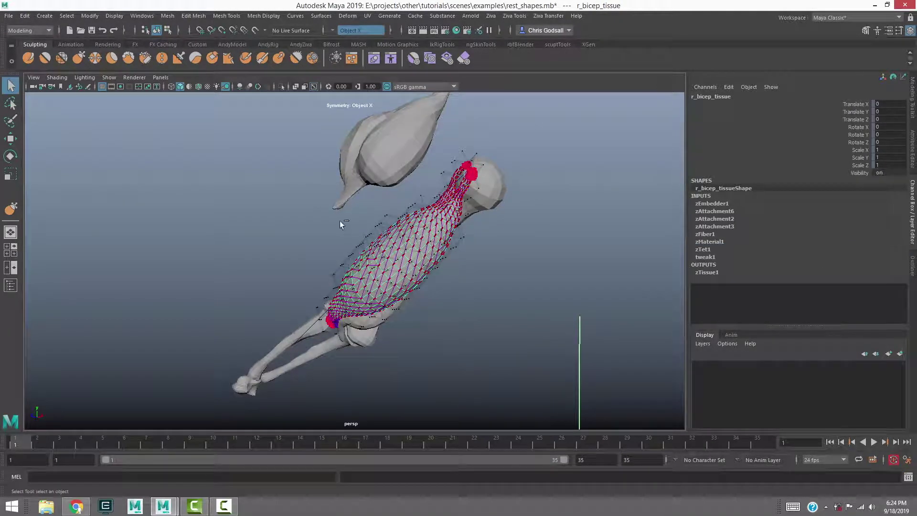
key(ctrl+d)
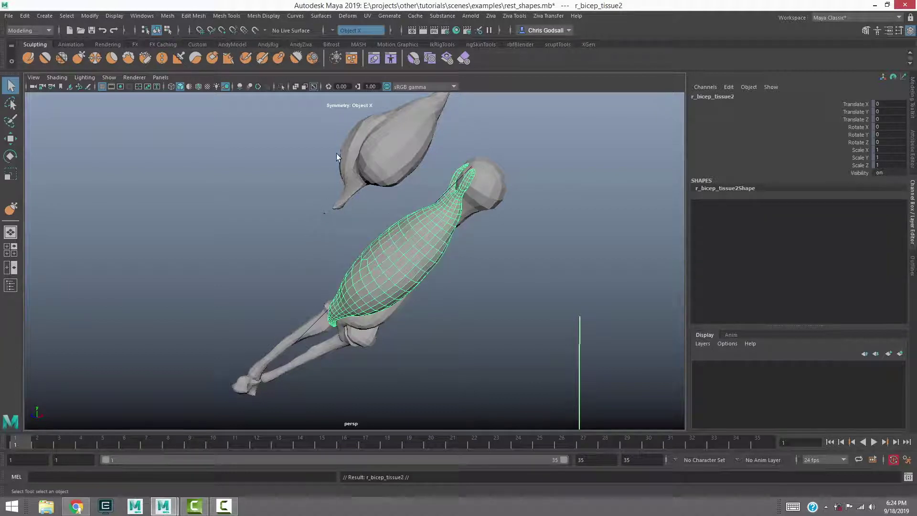
double_click(728, 97)
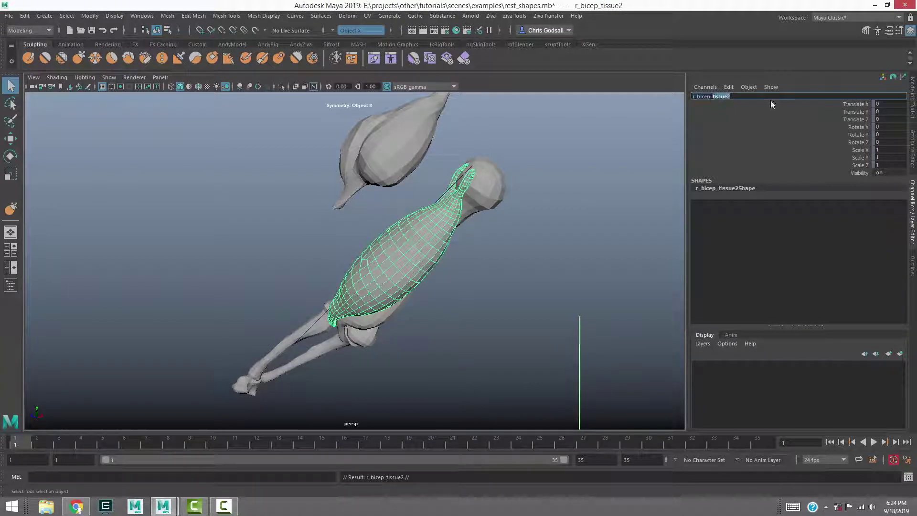
key(BackSpace)
text(neutral)
key(Return)
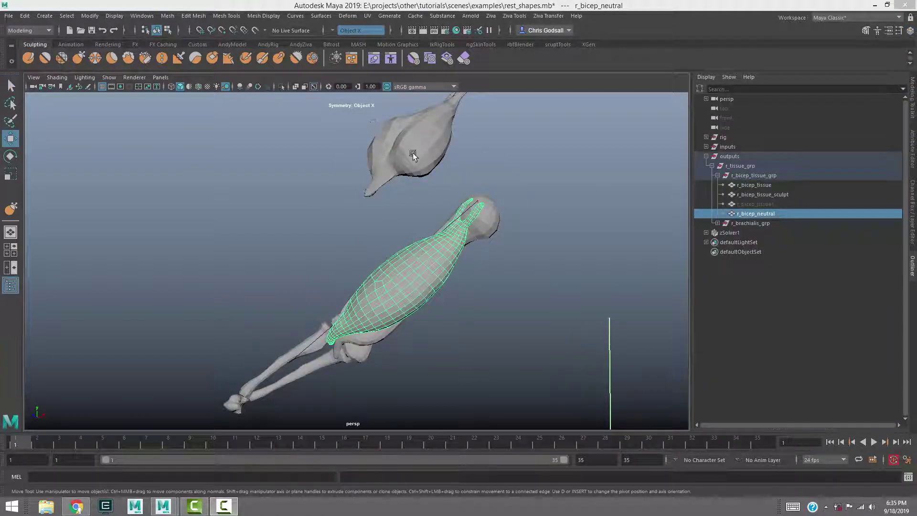
Set Translate Y of r_bicep_tissue_sculpt to 0 and run the simulation through frame 30
click(412, 150)
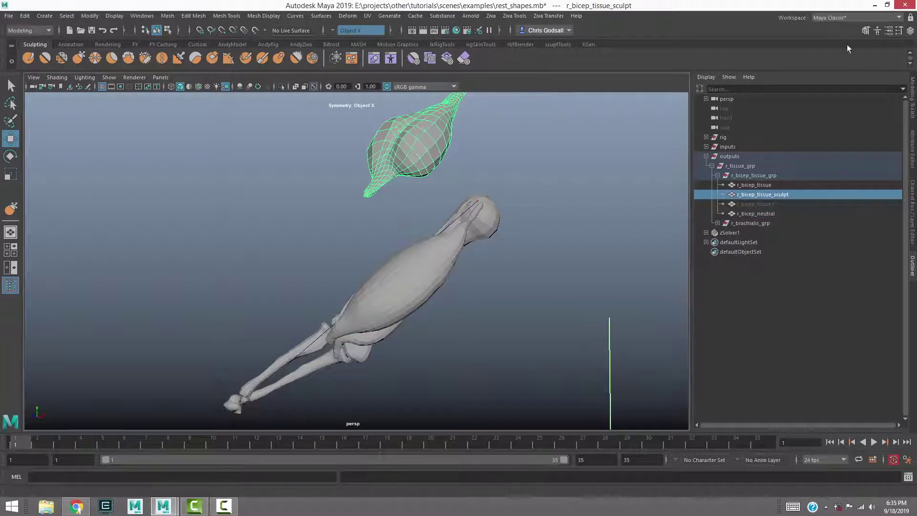
click(910, 30)
click(887, 113)
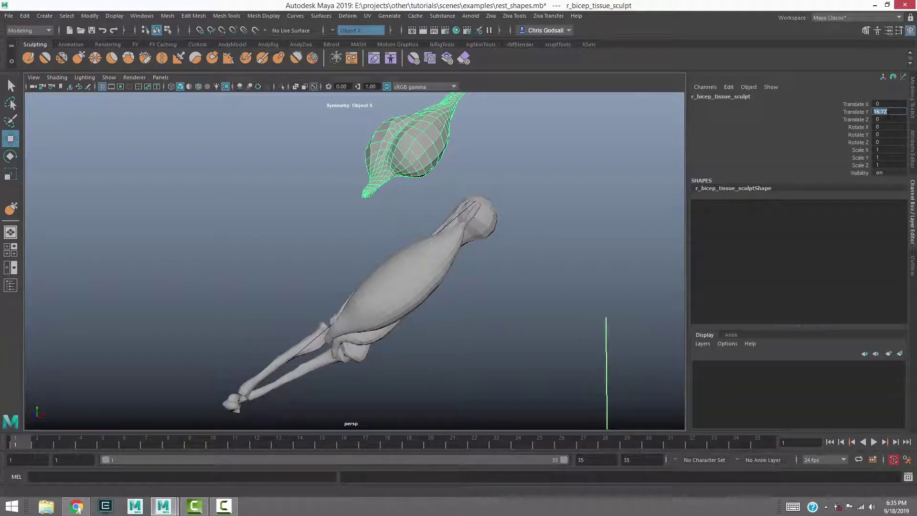
text(0)
key(Return)
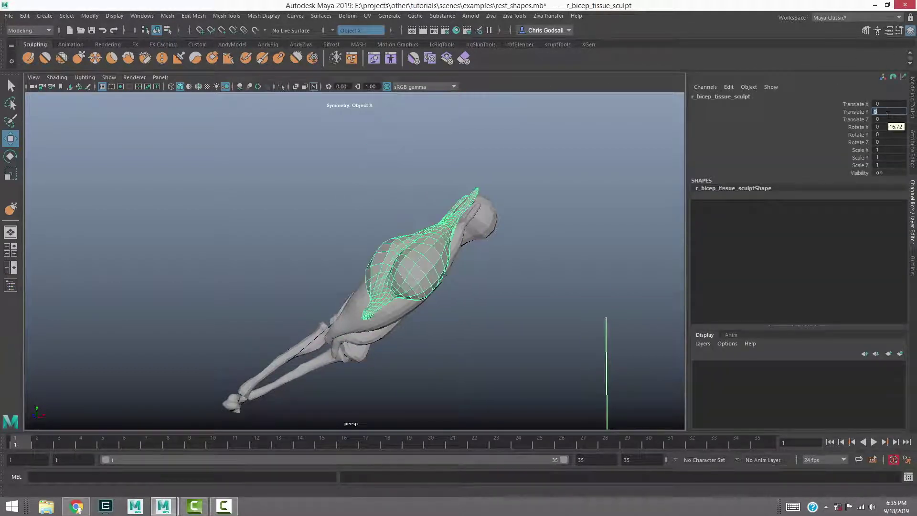
click(874, 443)
click(649, 99)
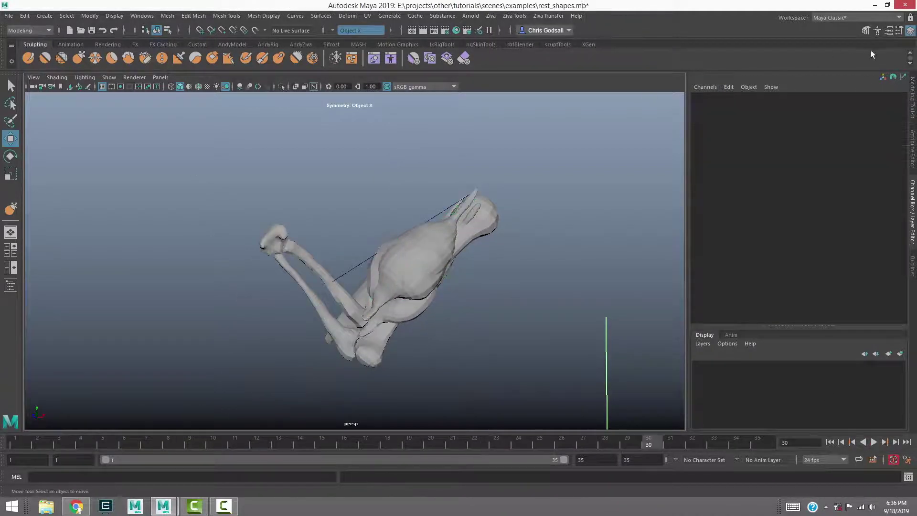
Extract a rest shape from r_bicep_neutral, r_bicep_tissue and r_bicep_tissue_sculpt, selected in that order
click(912, 263)
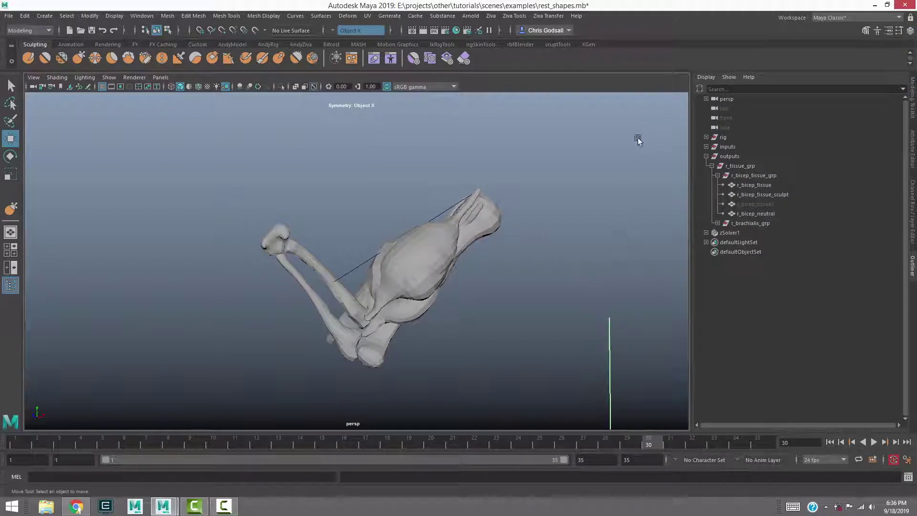
click(755, 214)
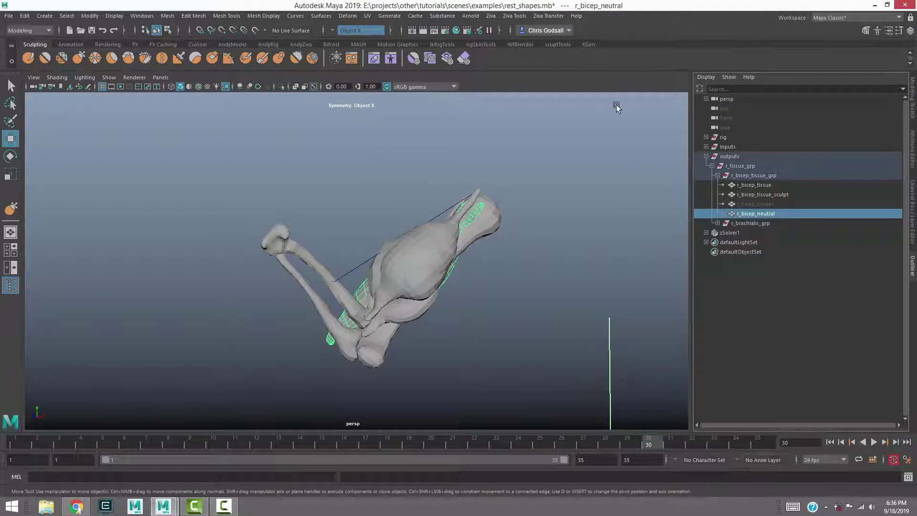
ctrl+click(758, 188)
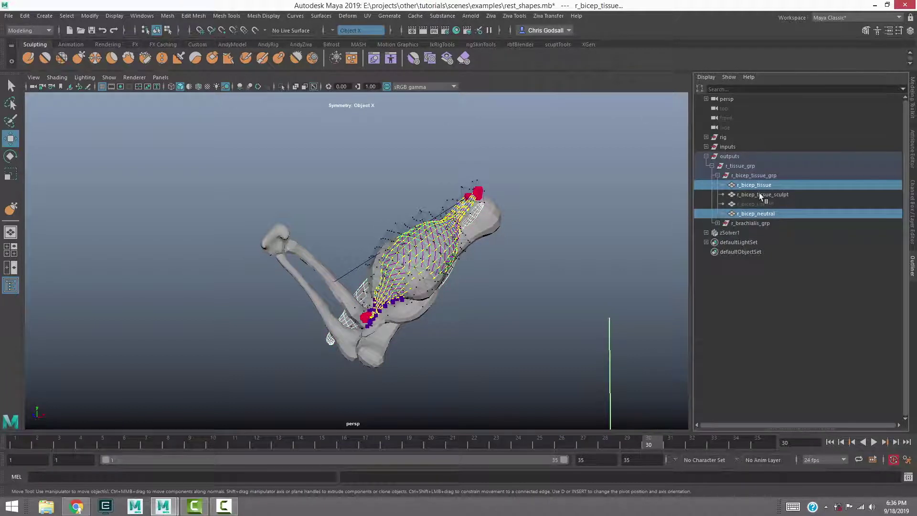
ctrl+click(760, 195)
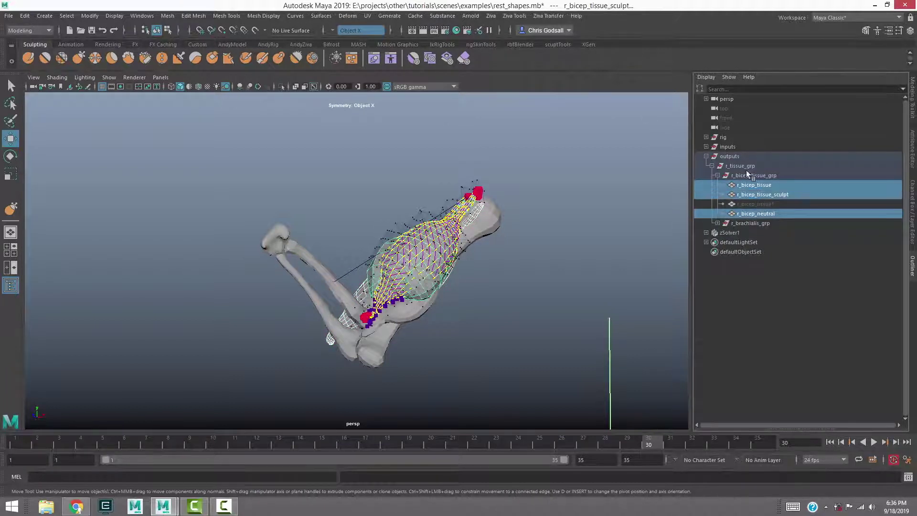
click(515, 17)
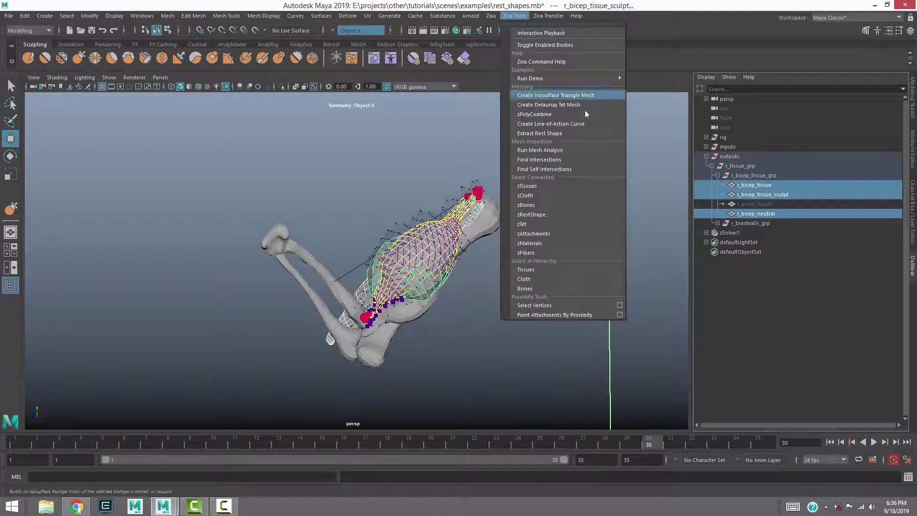
click(525, 134)
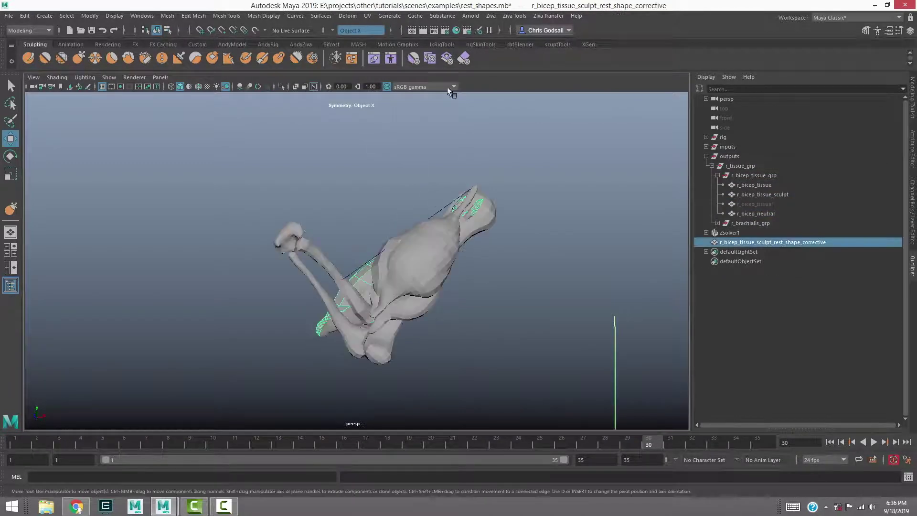
Isolate the extracted corrective with r_bicep_neutral to compare them, hide the neutral mesh, and return to the full scene view
ctrl+click(760, 213)
key(ctrl+1)
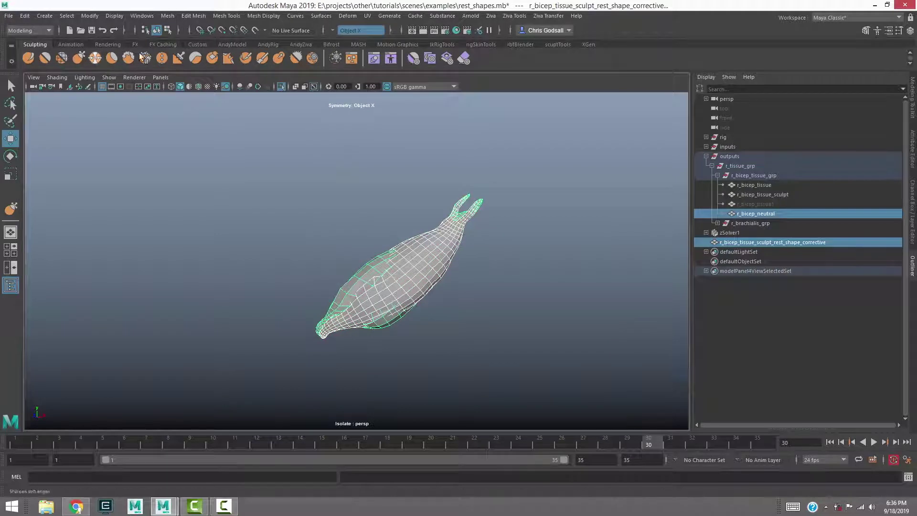
click(268, 44)
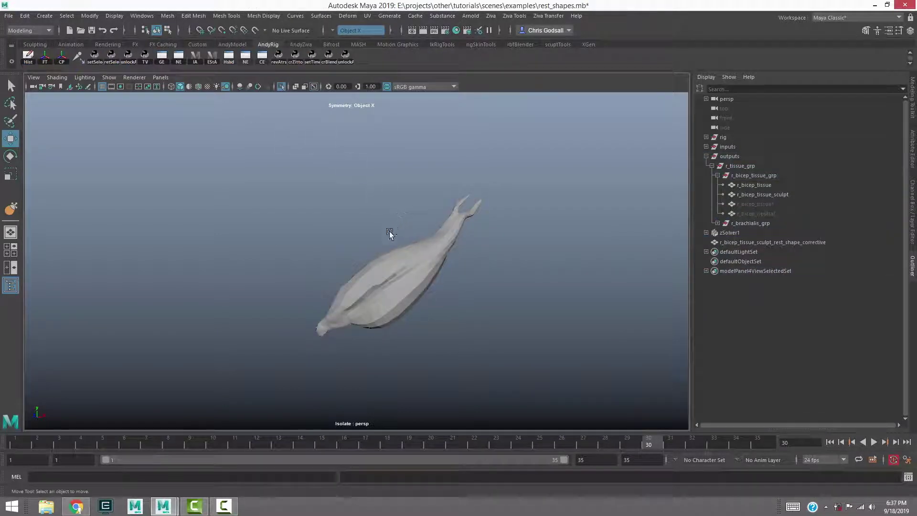
mouse_move(422, 268)
alt+mouse_down()
mouse_move(410, 256)
mouse_move(482, 267)
mouse_move(437, 269)
alt+mouse_up()
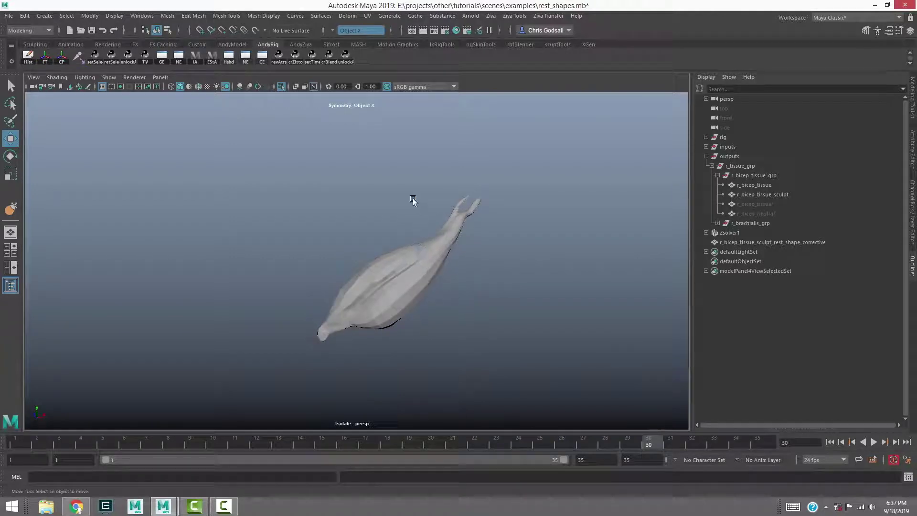
key(ctrl+shift+h)
key(ctrl+z)
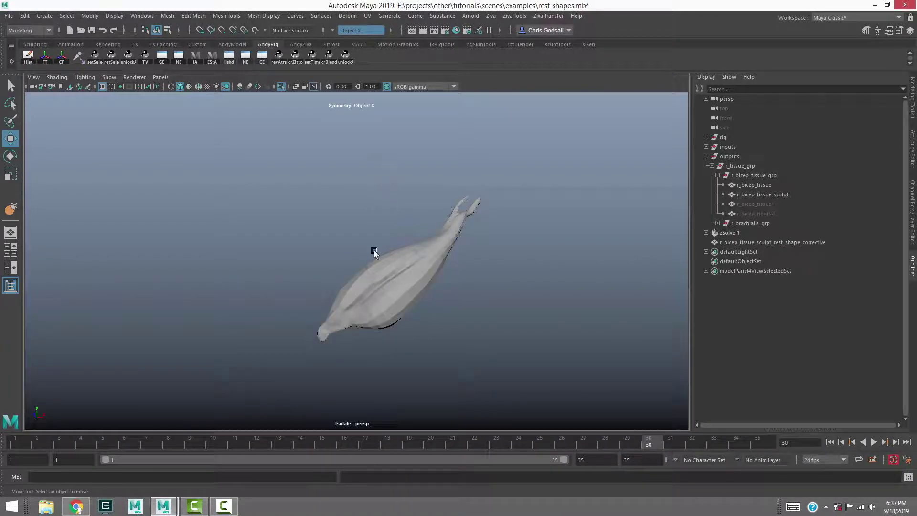
click(421, 268)
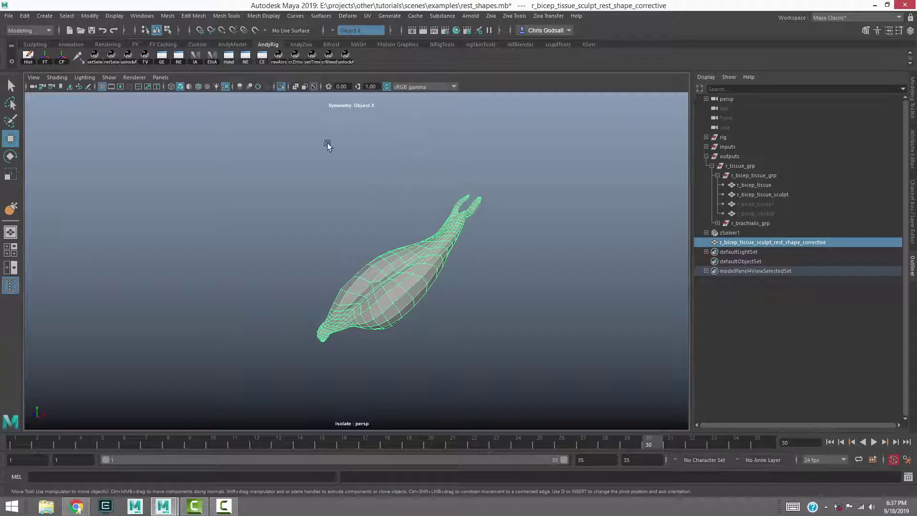
key(ctrl+1)
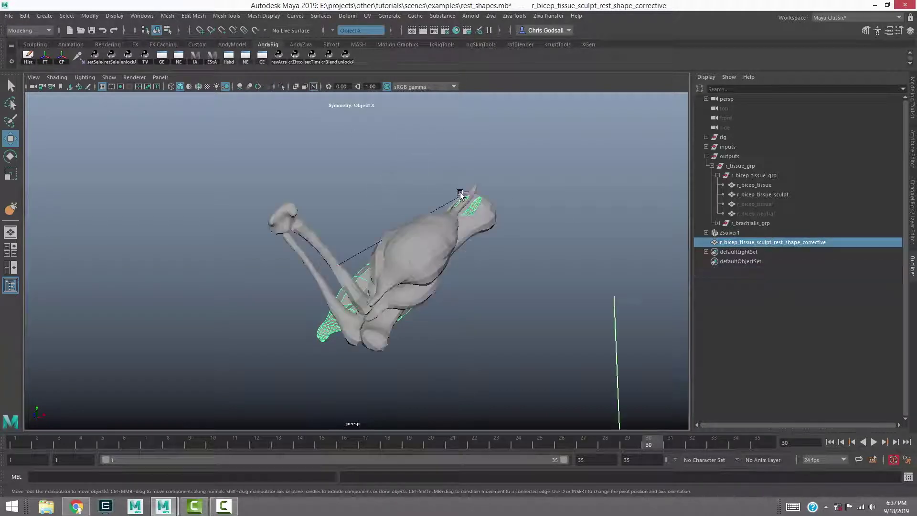
Return to frame 1 and hide r_bicep_tissue_sculpt
click(17, 442)
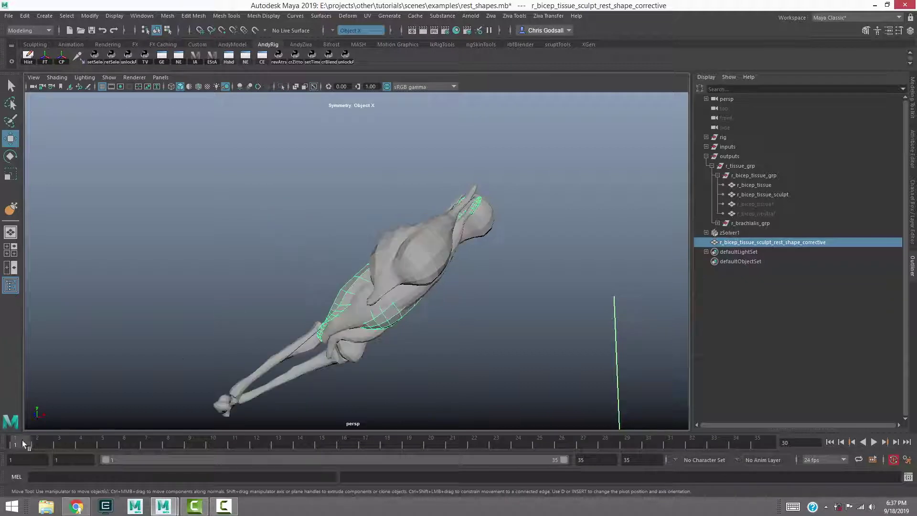
click(759, 194)
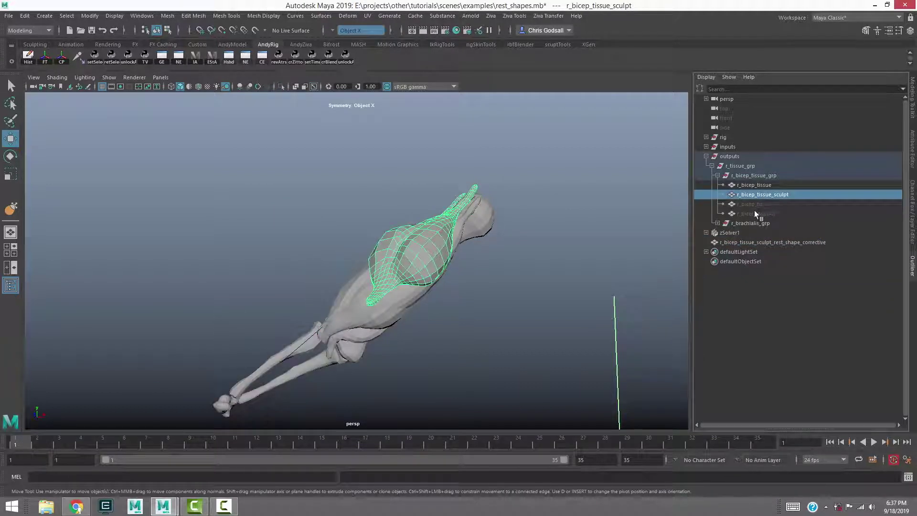
key(ctrl+h)
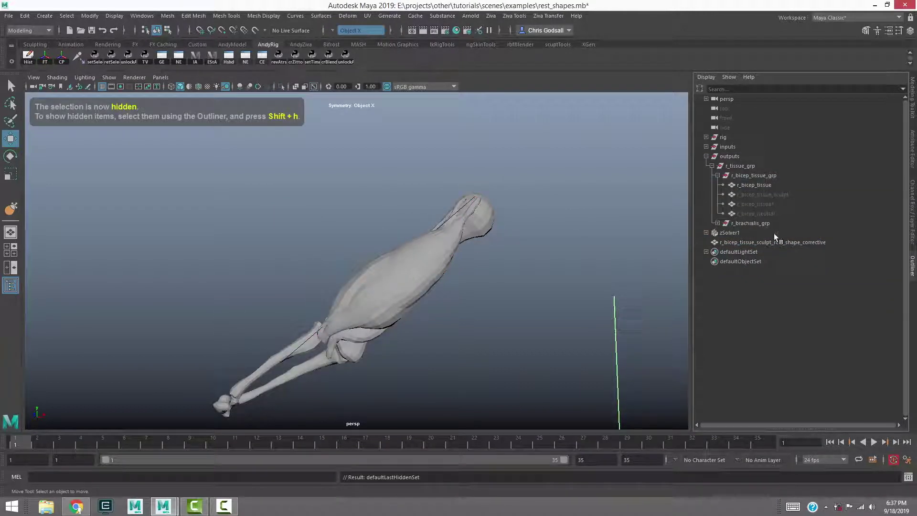
Move r_bicep_tissue_sculpt_rest_shape_corrective into r_bicep_tissue_grp and hide it
click(775, 242)
middle_drag(765, 244, 760, 175)
key(ctrl+h)
Add a Ziva rest shape to r_bicep_tissue using r_bicep_tissue_sculpt_rest_shape_corrective as its target
click(439, 285)
key(q)
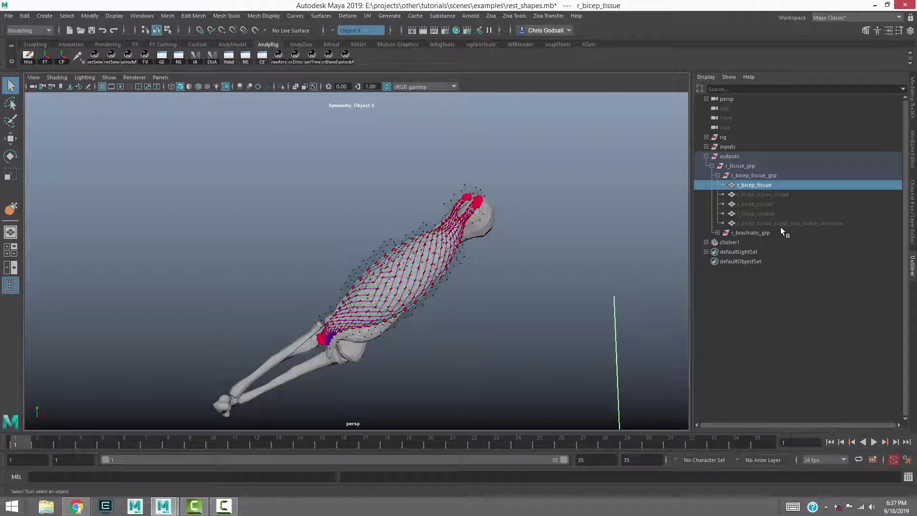
ctrl+click(806, 223)
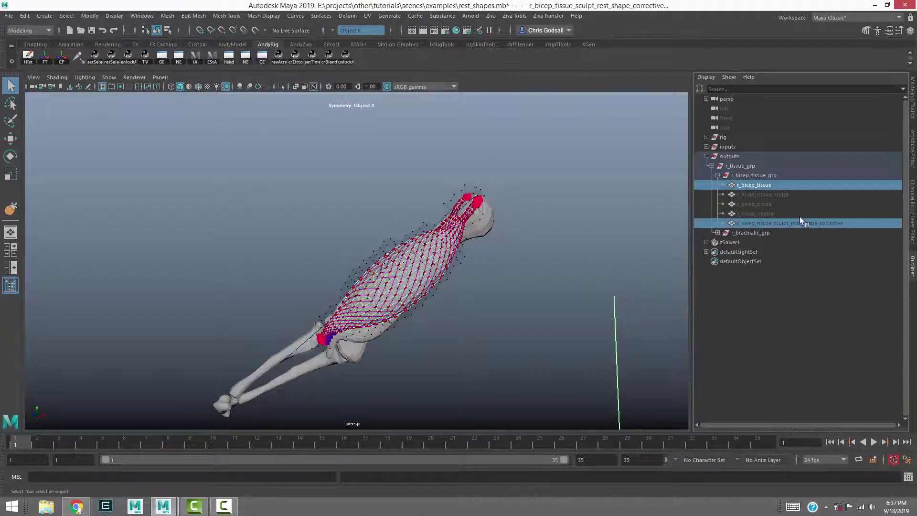
click(492, 16)
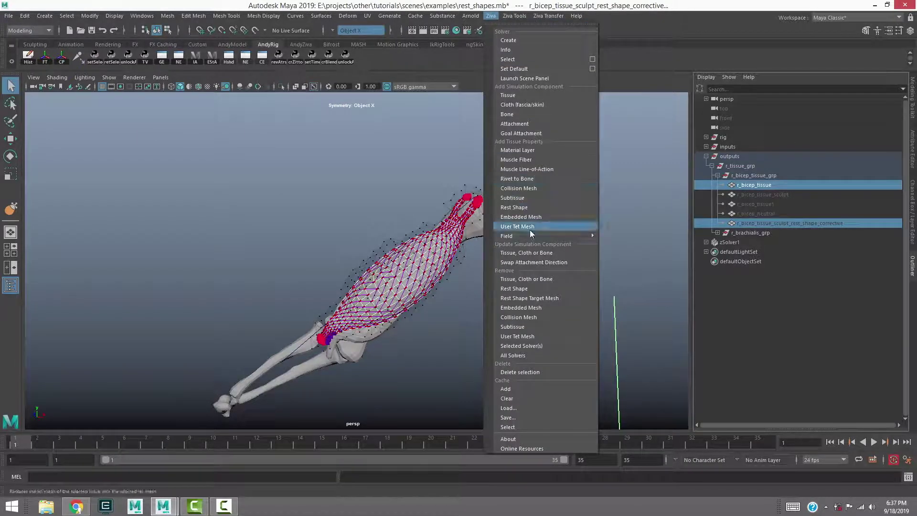
click(518, 207)
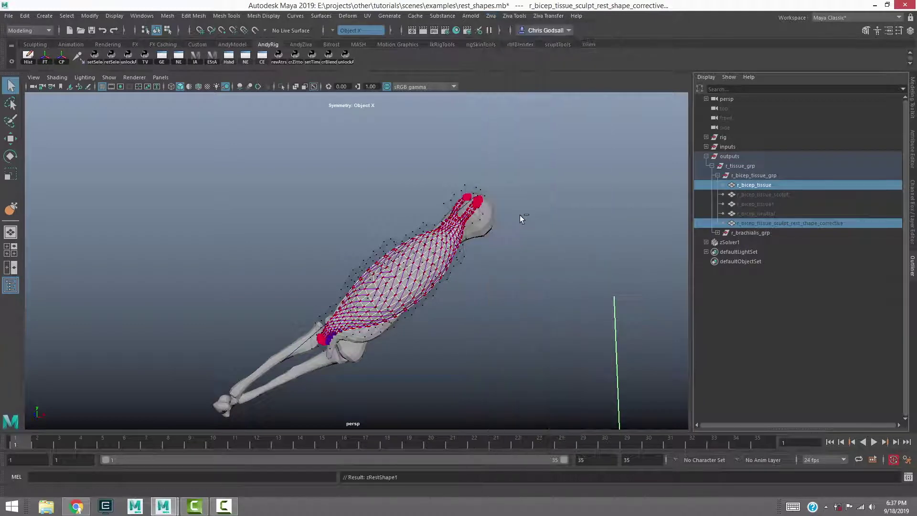
Set the corrective target's weight on the bicep's rest shape node to 0
click(910, 30)
click(716, 250)
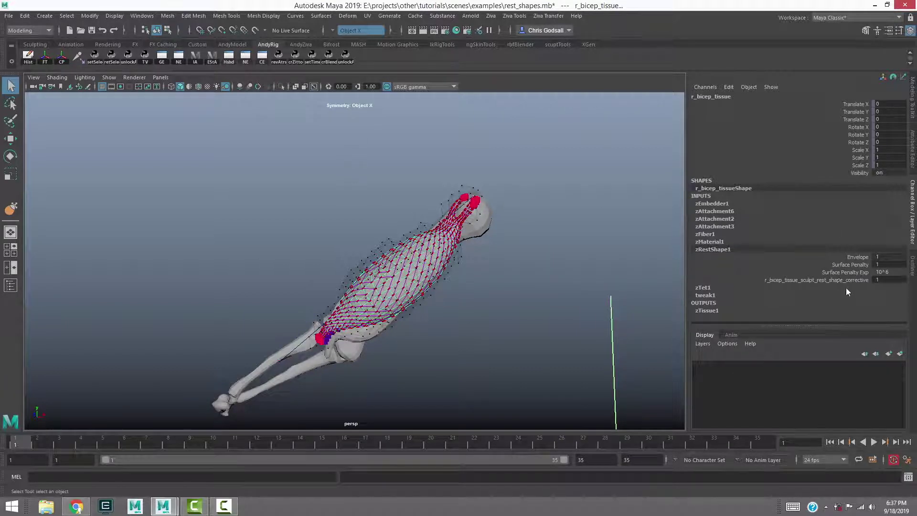
double_click(884, 280)
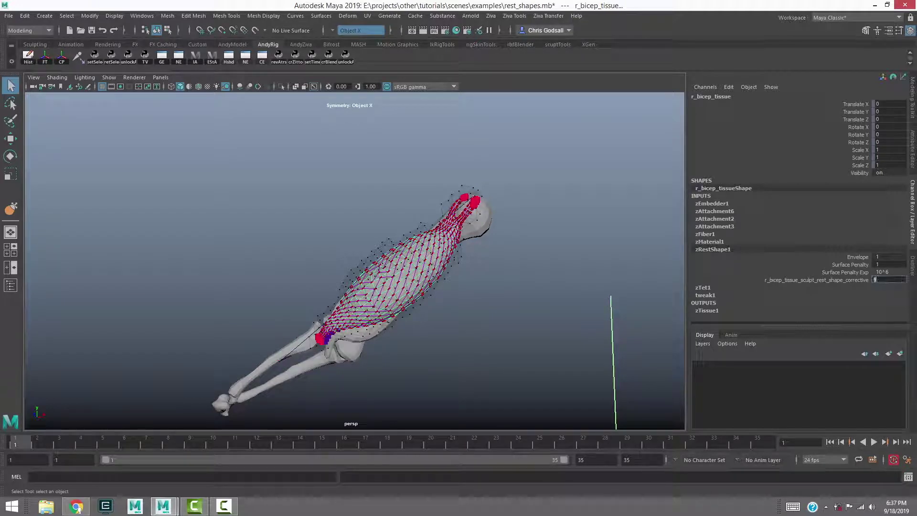
text(0)
Run the simulation to frame 11 and key the corrective target's weight there
key(alt+v)
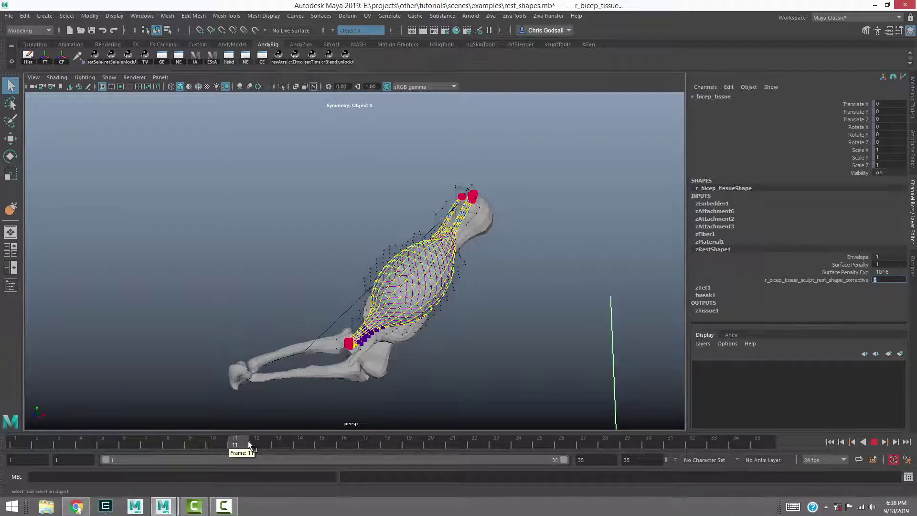
key(alt+v)
right_click(847, 279)
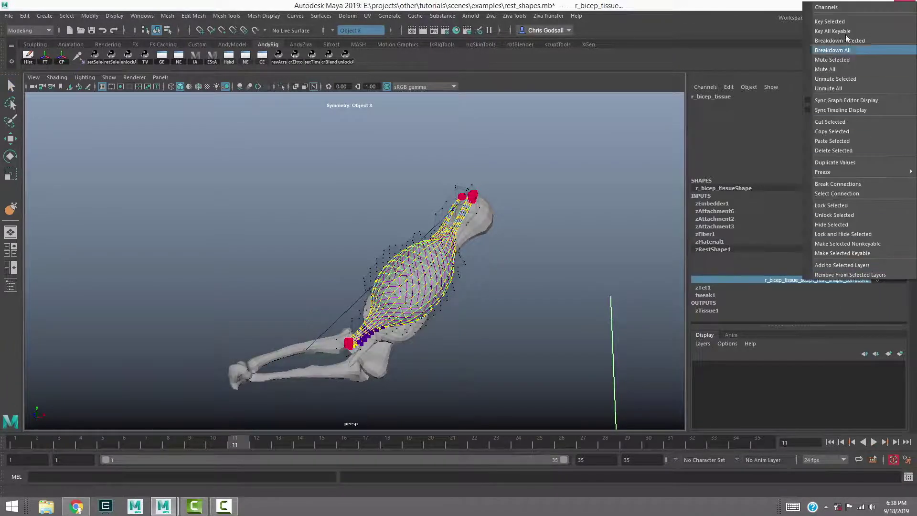
click(845, 21)
Run the simulation to frame 20 and key the corrective target's weight there at 1
key(alt+v)
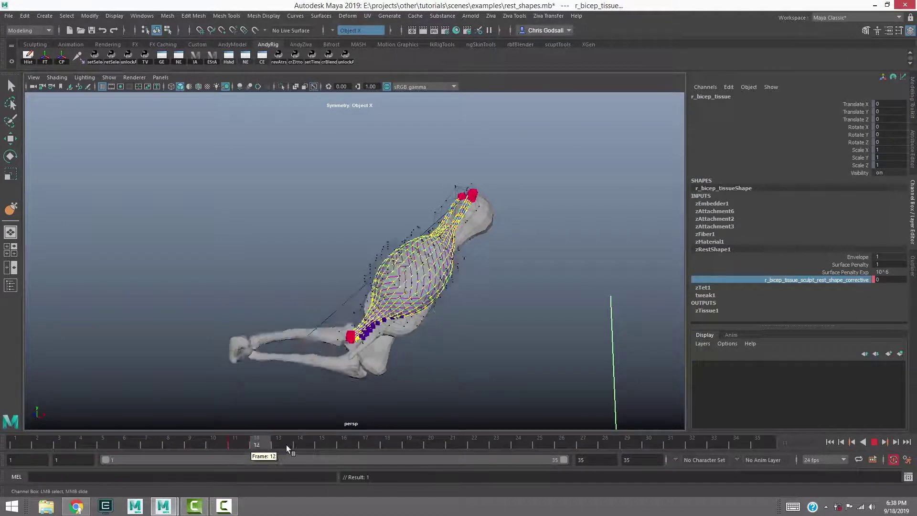
drag(349, 446, 430, 443)
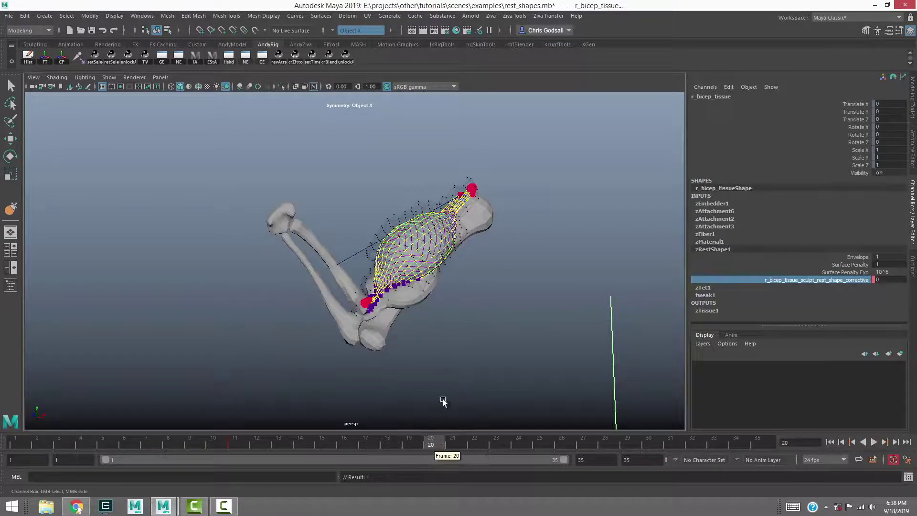
double_click(881, 280)
text(1)
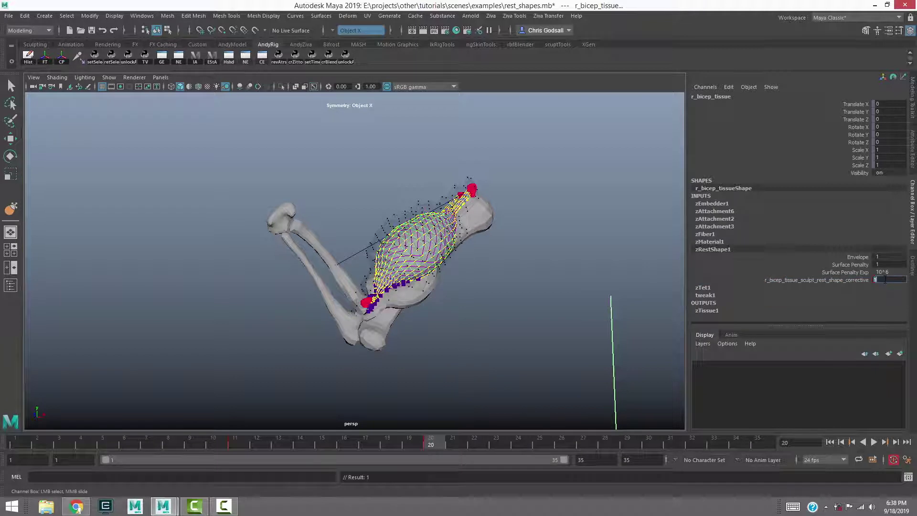
Return to frame 1, clear the Ziva cache and play the simulation with the keyed corrective weight
click(830, 442)
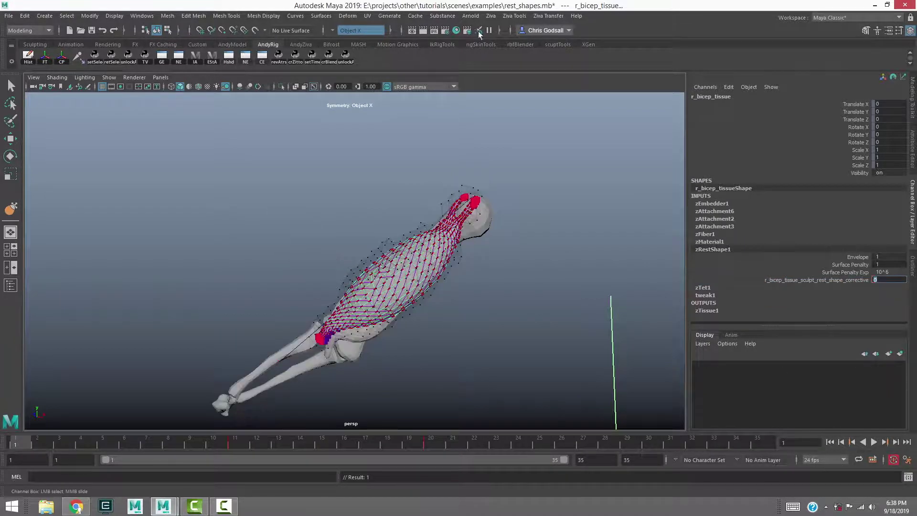
click(502, 16)
click(526, 400)
click(875, 441)
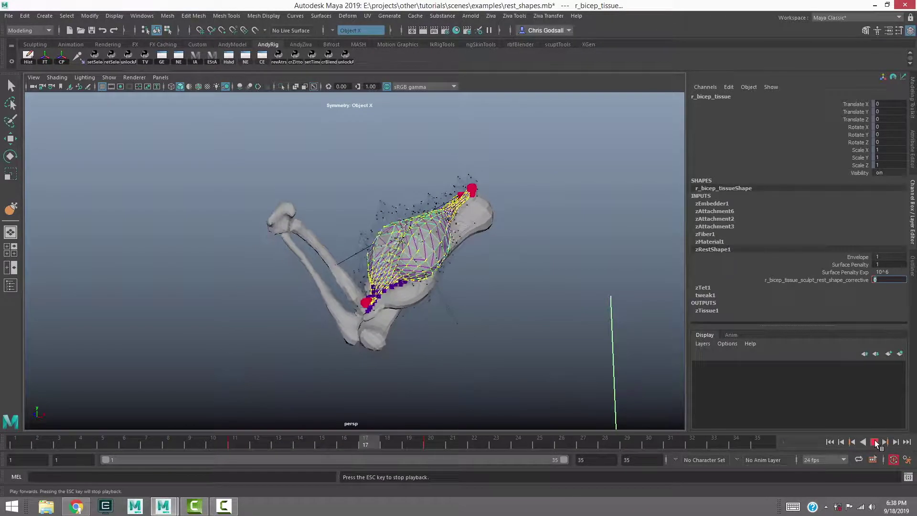
click(875, 442)
Replay the simulation and examine the flexed bicep shape from another angle, stopping on frame 20
click(499, 341)
alt+drag(441, 361, 400, 291)
click(400, 290)
key(alt+v)
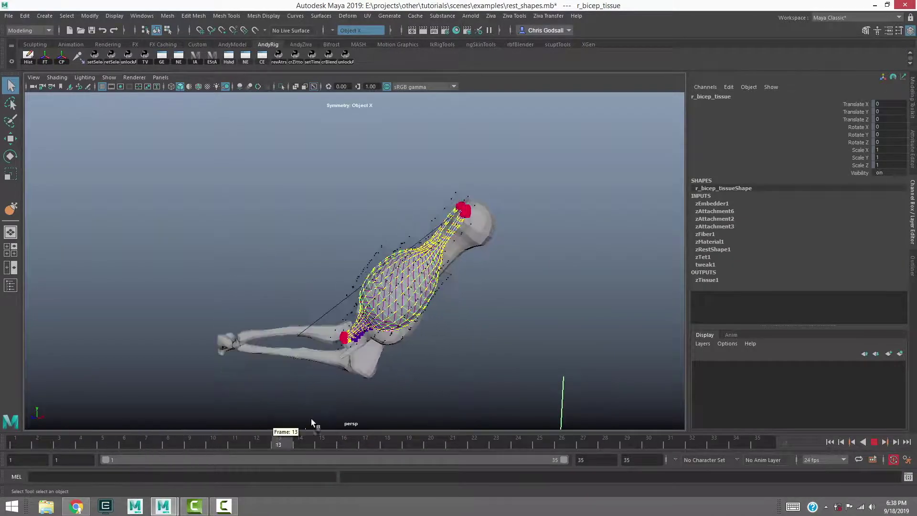
key(alt+v)
click(484, 372)
alt+drag(485, 372, 503, 239)
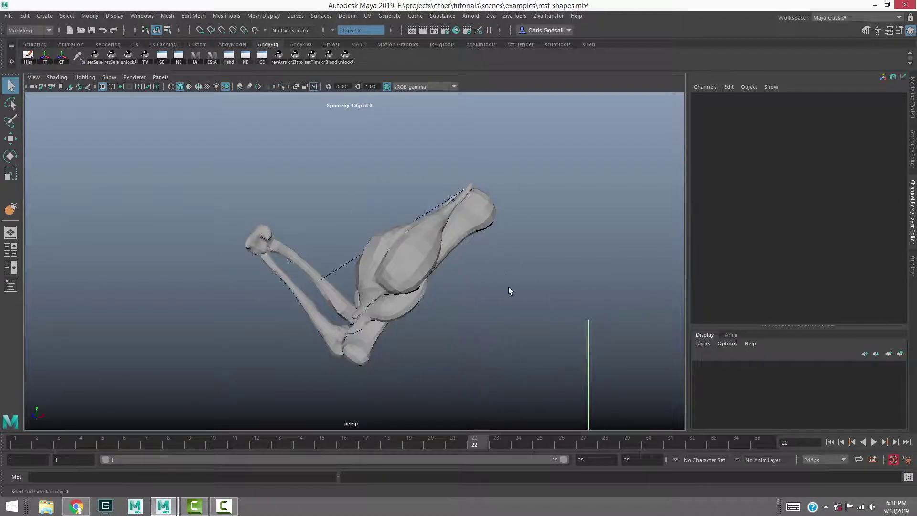
drag(449, 442, 440, 420)
Open the Node Editor for the bicep's line-of-action curve and examine the remapValue1 node's input and output range
click(343, 271)
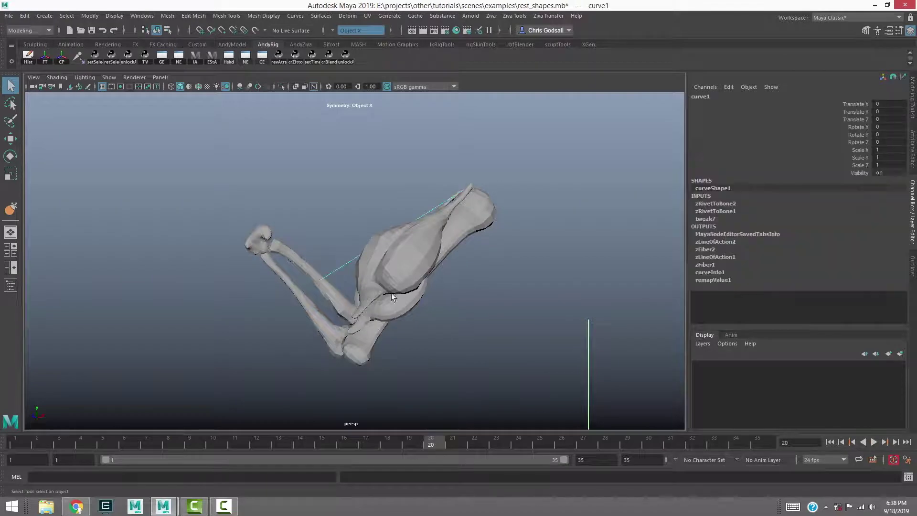
click(245, 58)
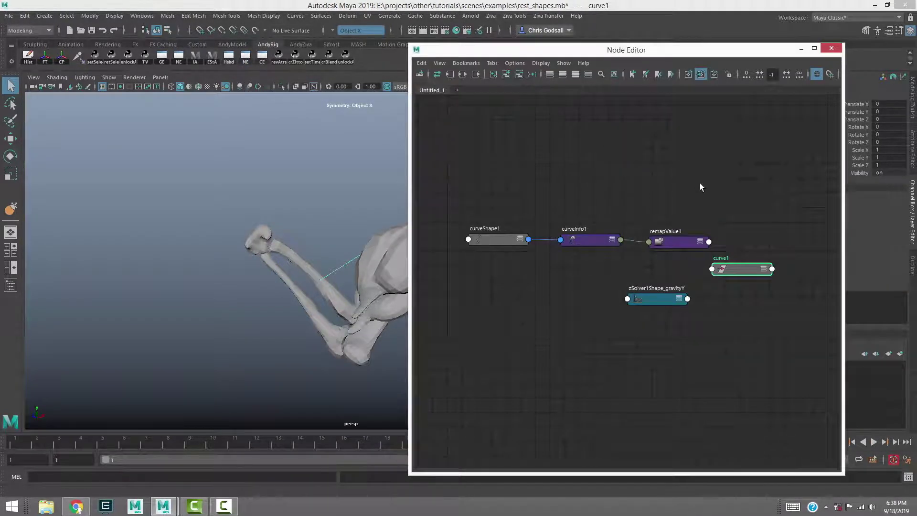
click(582, 246)
drag(672, 246, 666, 242)
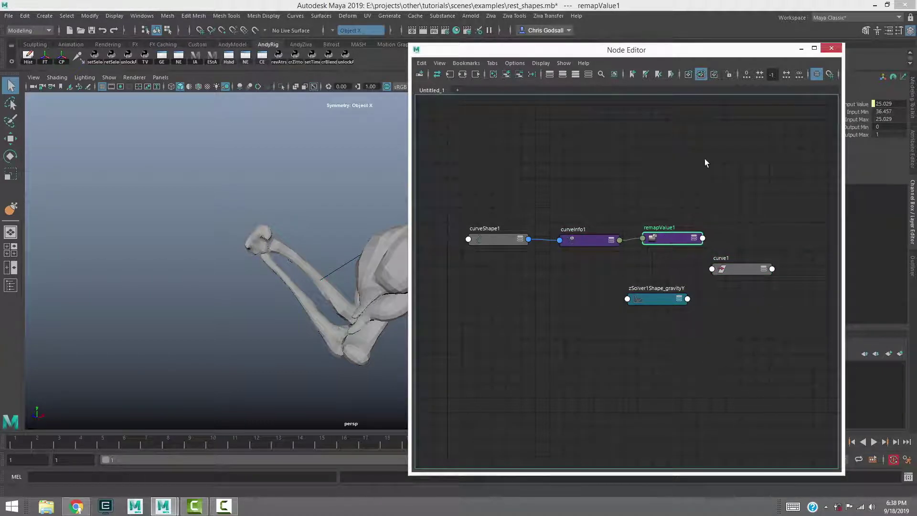
drag(618, 60, 608, 74)
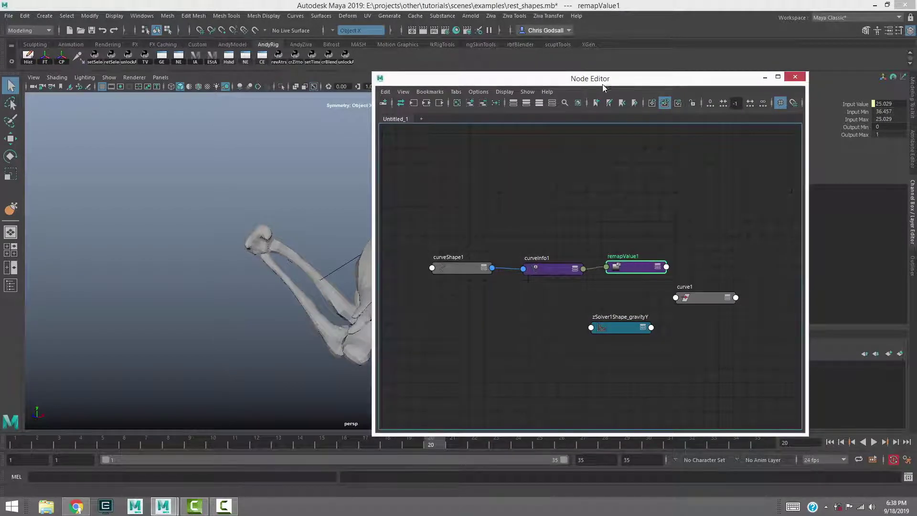
mouse_move(611, 82)
mouse_down()
mouse_move(638, 83)
mouse_move(607, 78)
mouse_up()
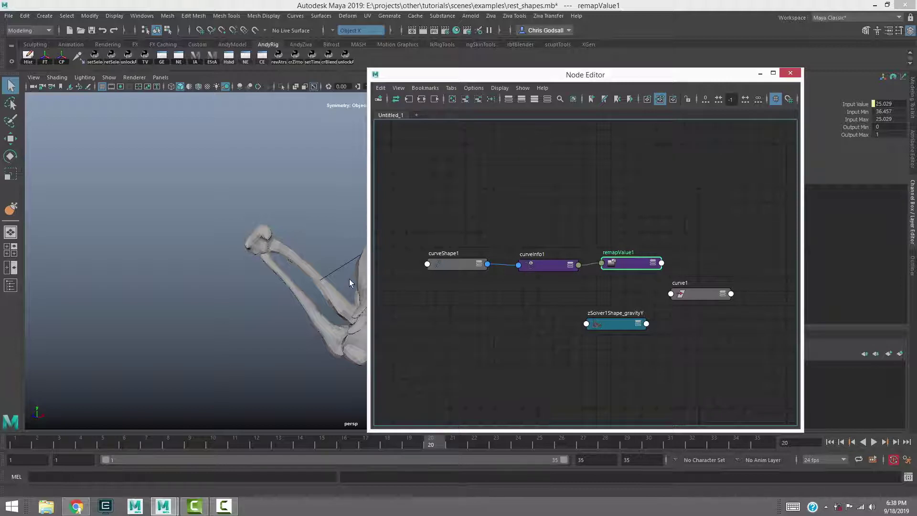
drag(479, 75, 557, 85)
Break the keyframe connection on r_bicep_tissue_sculpt_rest_shape_corrective in r_bicep_tissue's zRestShape1 node
click(403, 277)
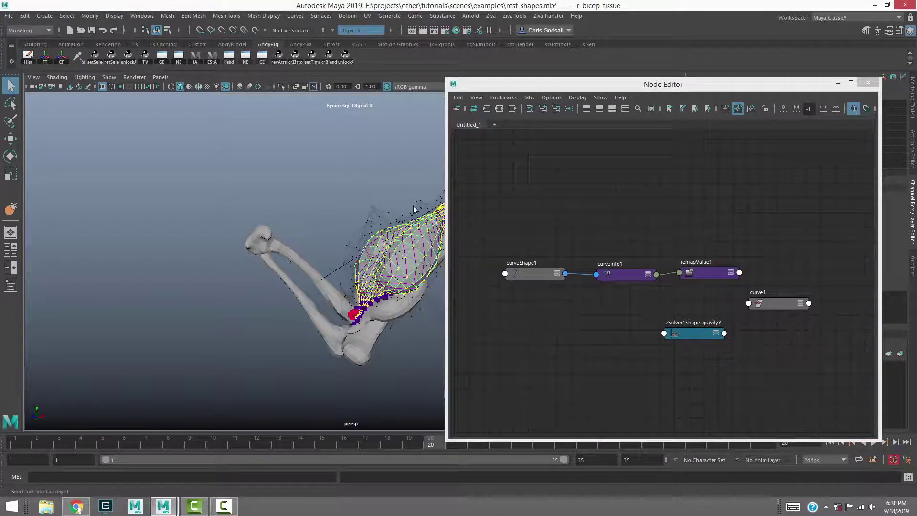
drag(626, 85, 399, 96)
click(713, 249)
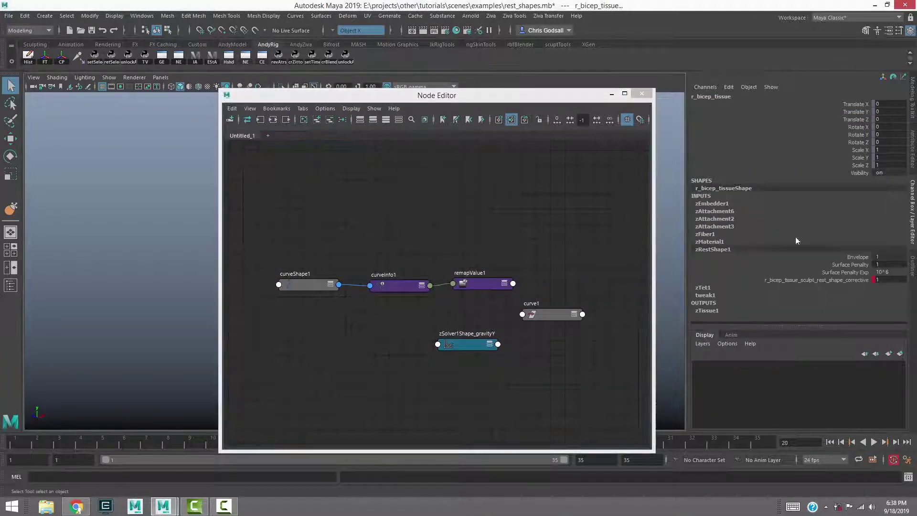
click(846, 280)
right_click(847, 280)
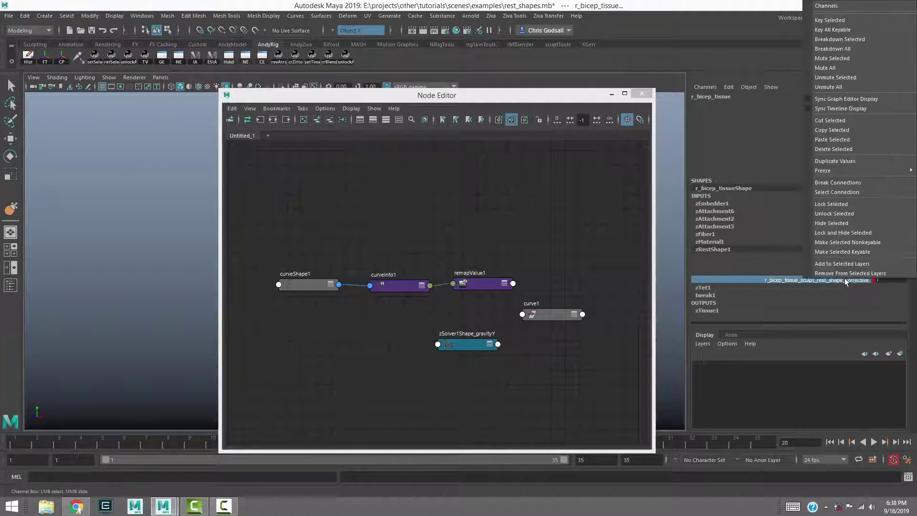
click(842, 184)
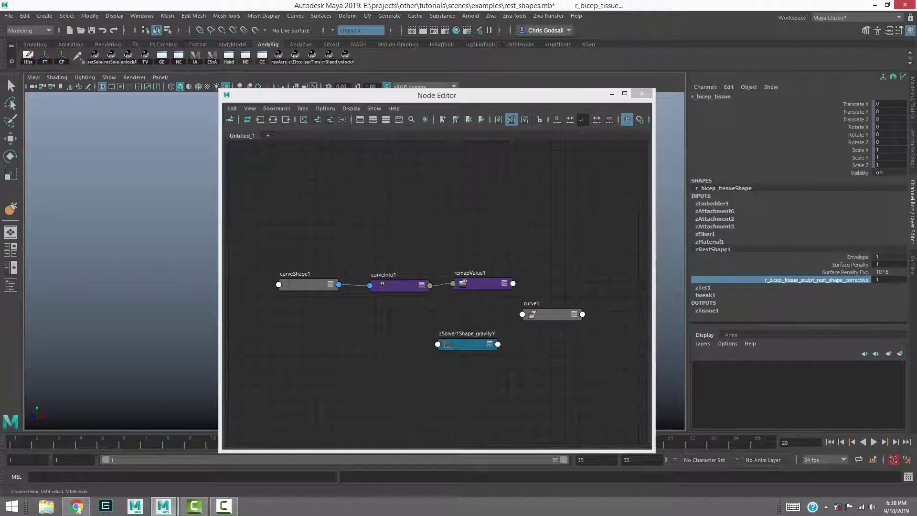
Select zRestShape1 with a MEL command and add it to the node graph beside remapValue1
click(712, 249)
click(168, 477)
text(select zRestShape1)
key(Return)
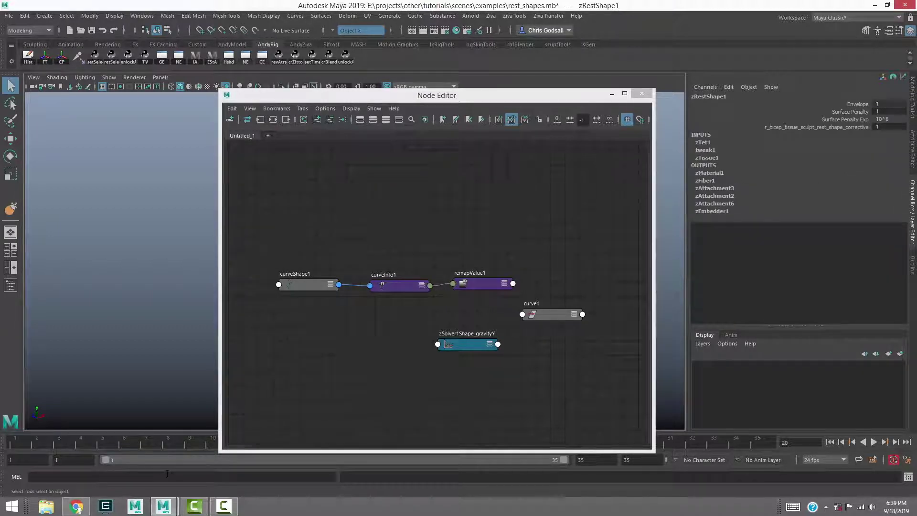
click(230, 119)
middle_drag(466, 216, 421, 180)
drag(411, 180, 534, 270)
Connect remapValue1's outValue to zRestShape1's r_bicep_tissue_sculpt_rest_shape_corrective target weight, closing both editors
click(433, 266)
shift+click(523, 263)
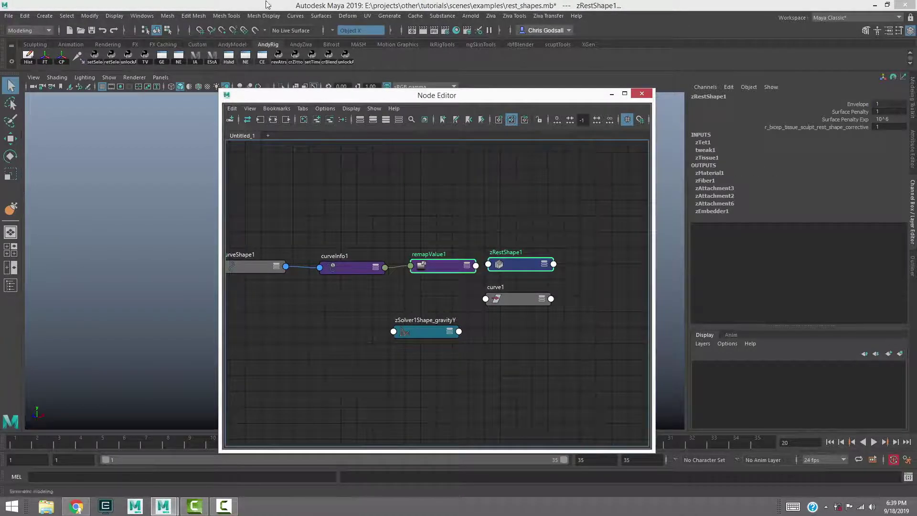
click(261, 56)
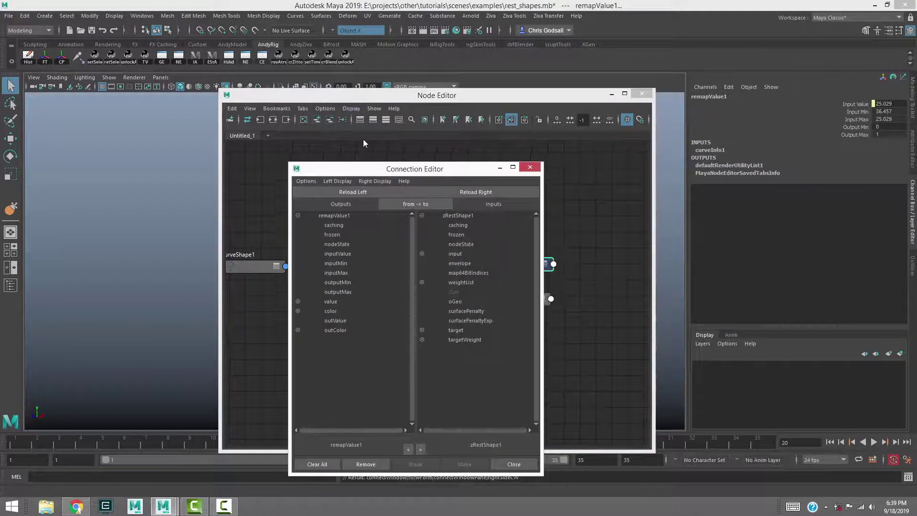
click(332, 264)
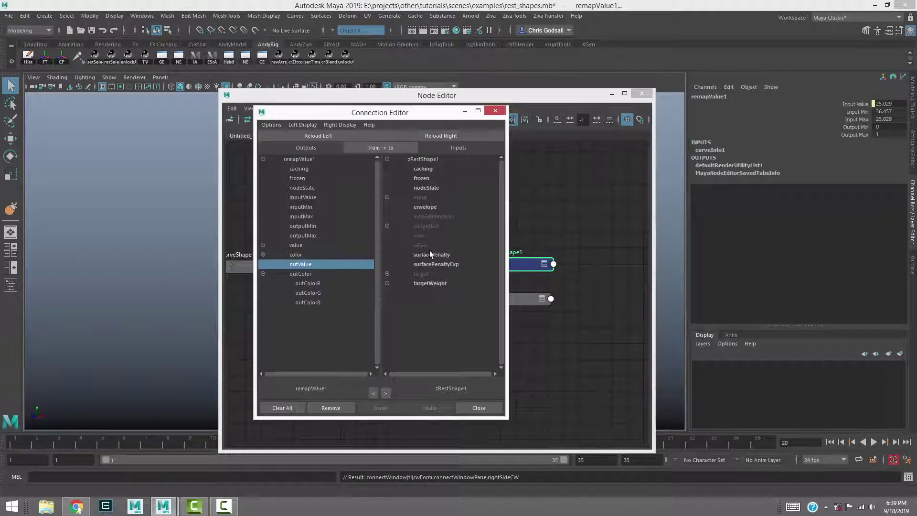
click(388, 275)
click(387, 293)
drag(509, 292, 578, 293)
click(507, 302)
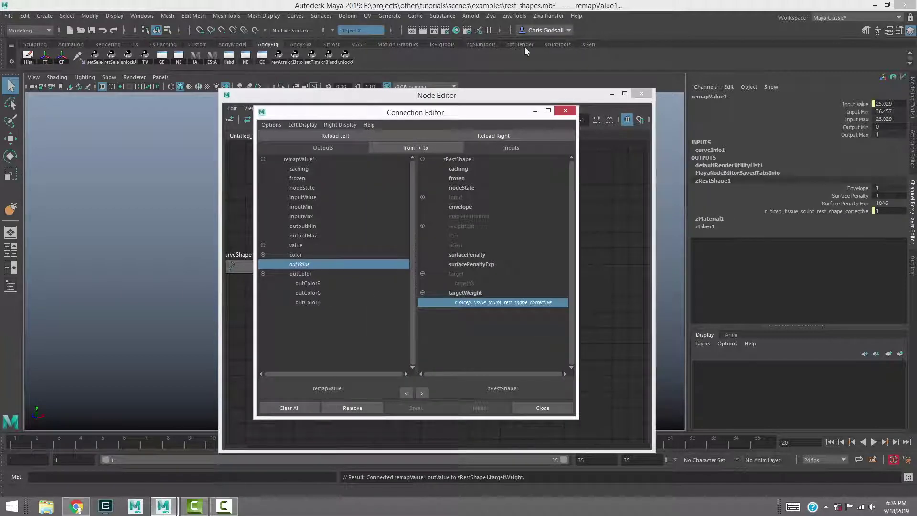
click(543, 409)
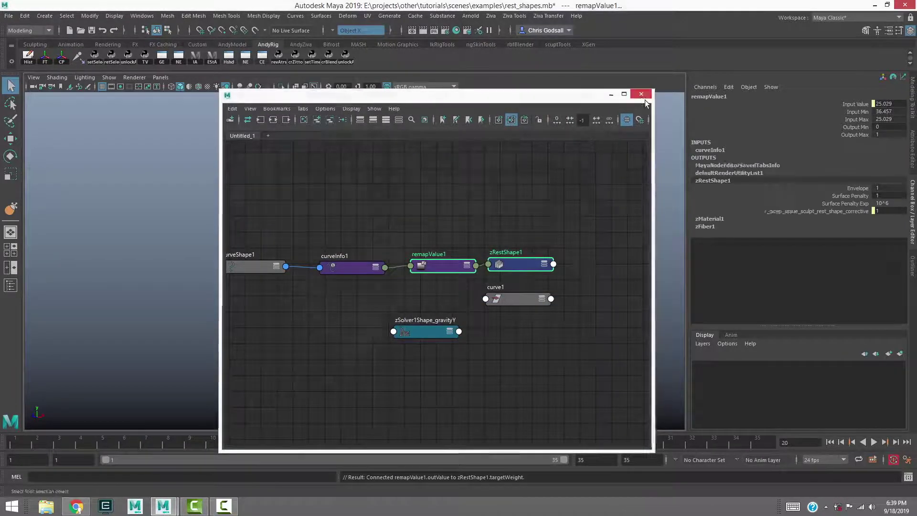
click(641, 93)
Run the simulation and check the bicep's shape and its curve-driven corrective weight on zRestShape1
key(alt+v)
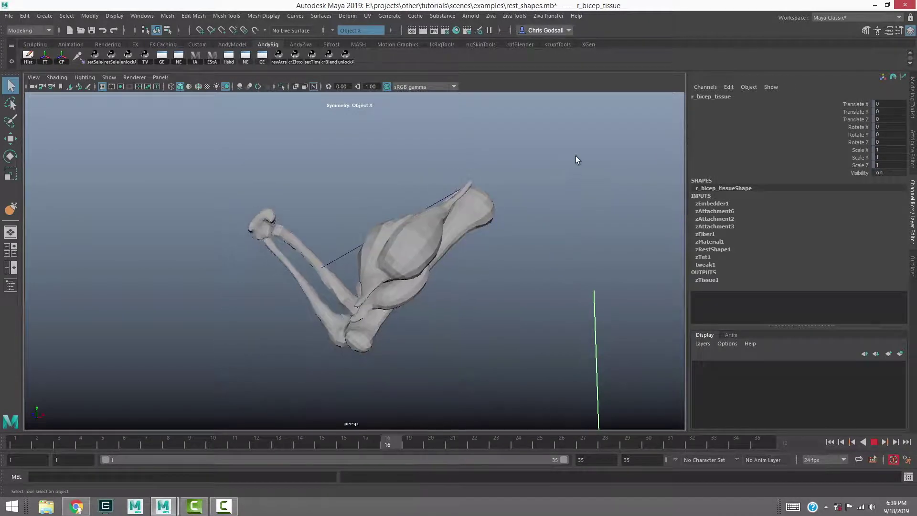
click(874, 442)
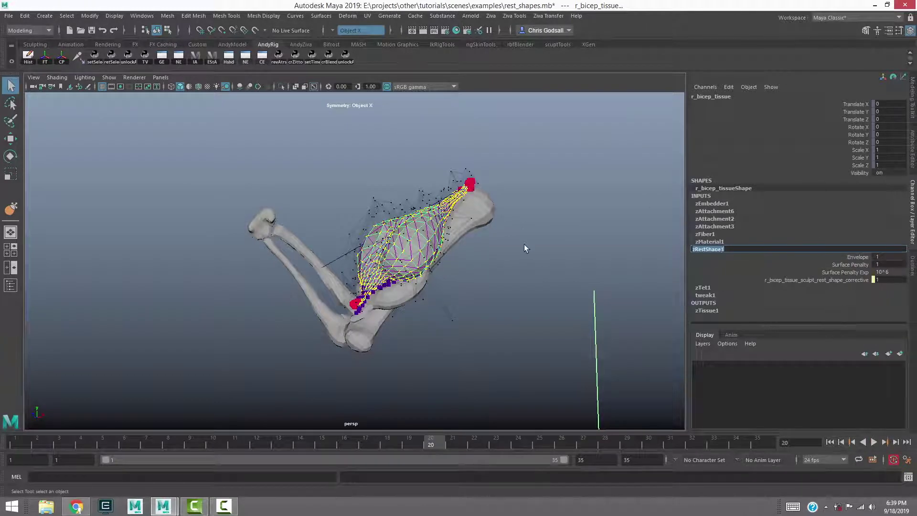
click(479, 256)
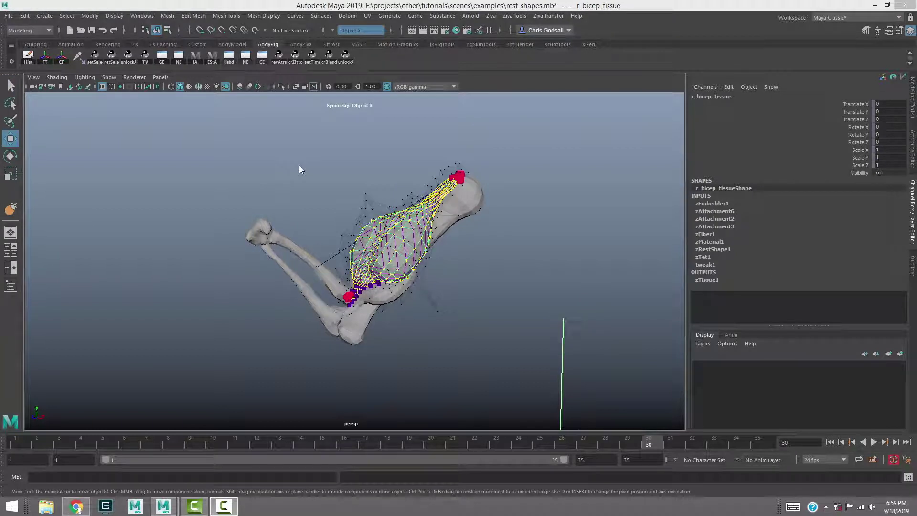
click(711, 250)
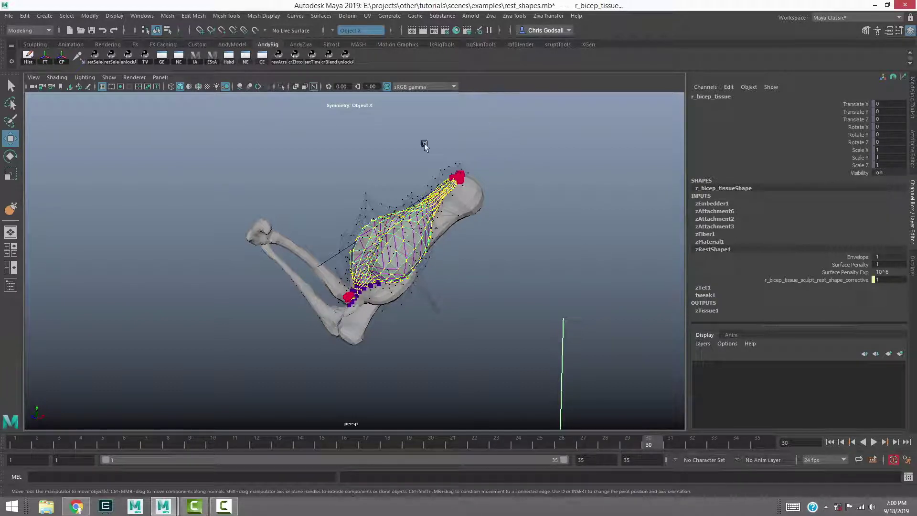
Return to frame 1, clear the Ziva cache and set the animation end frame to 20000
click(830, 443)
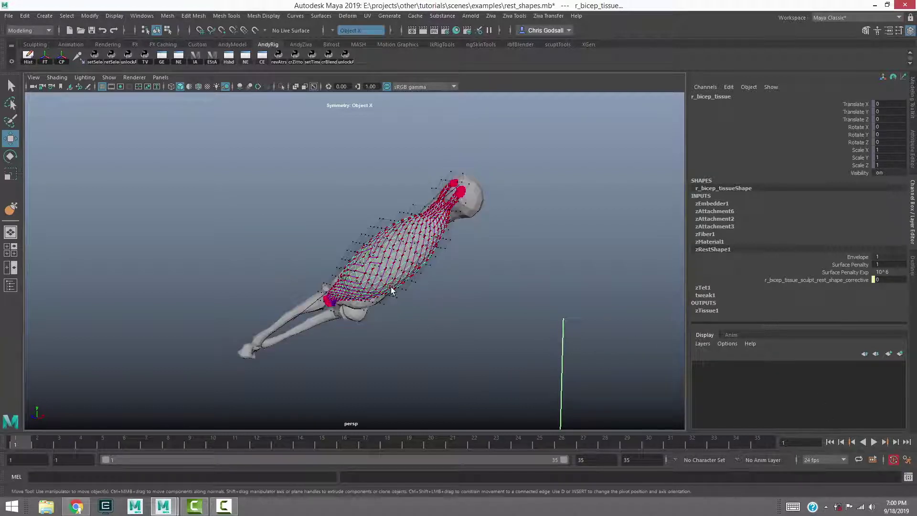
click(492, 15)
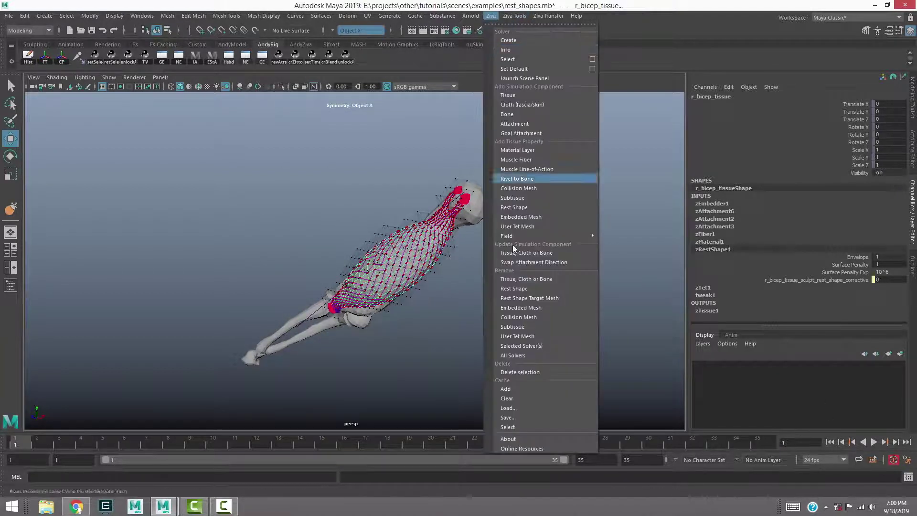
click(518, 399)
click(589, 460)
text(20000)
key(Return)
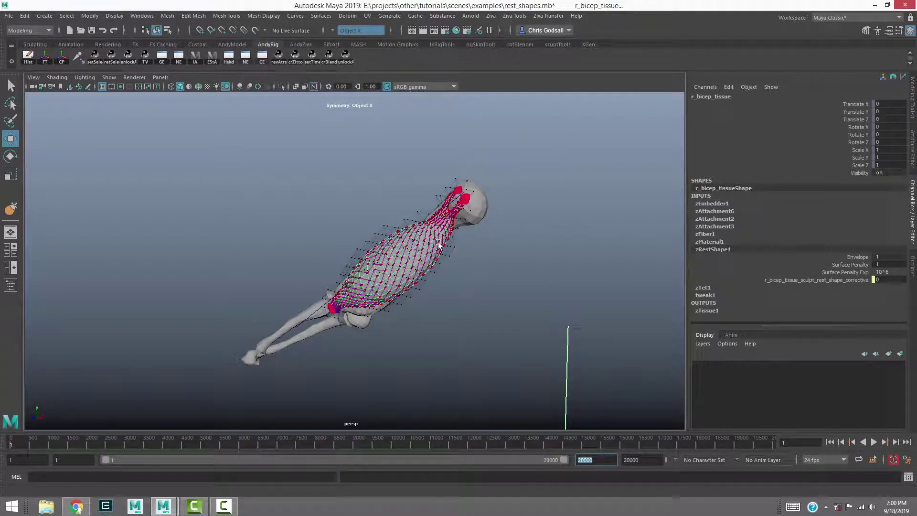
Unhide r_bicep_tissue_sculpt_rest_shape_corrective and bring it into view with the bicep
click(526, 206)
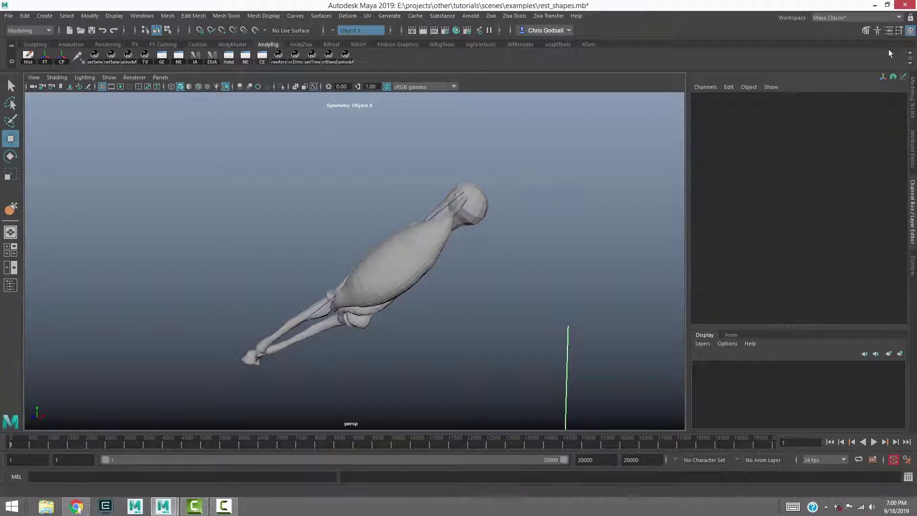
click(913, 267)
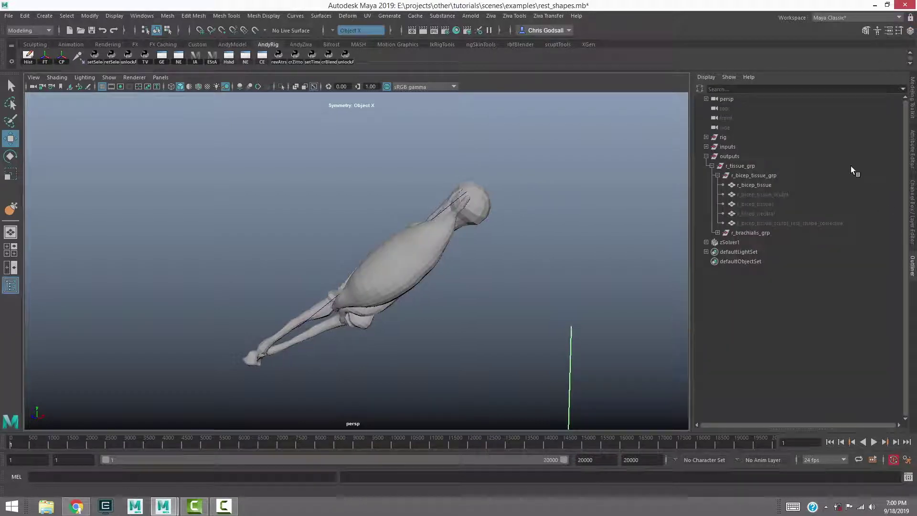
click(794, 223)
mouse_move(423, 222)
alt+mouse_down()
mouse_move(369, 262)
mouse_move(360, 180)
mouse_move(367, 244)
alt+mouse_up()
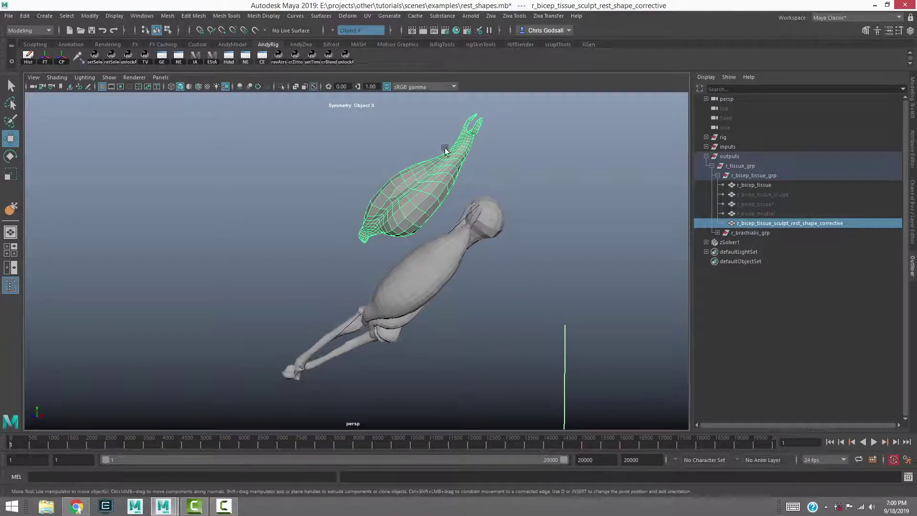
click(411, 259)
click(408, 216)
click(403, 283)
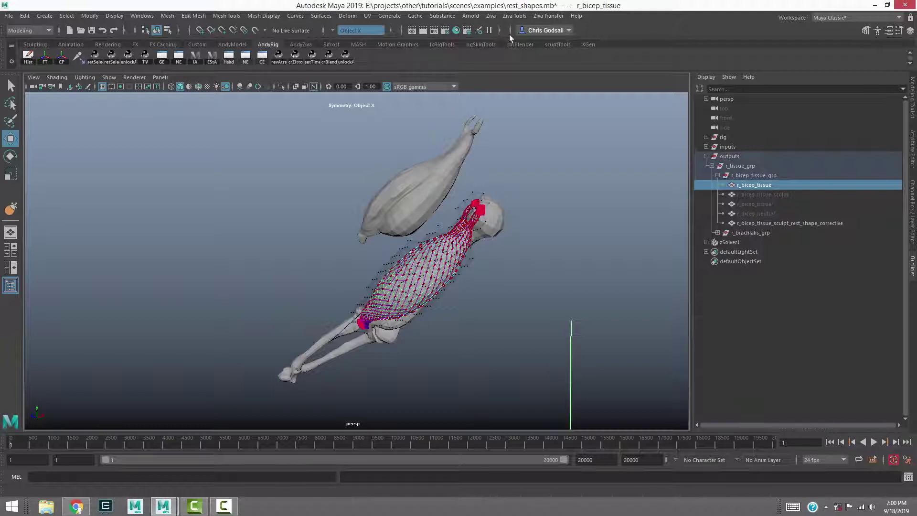
click(514, 16)
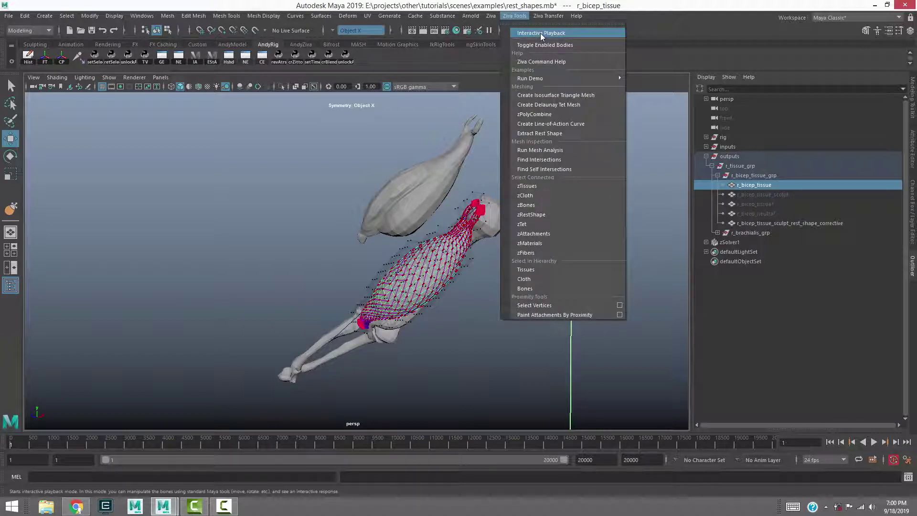
click(396, 167)
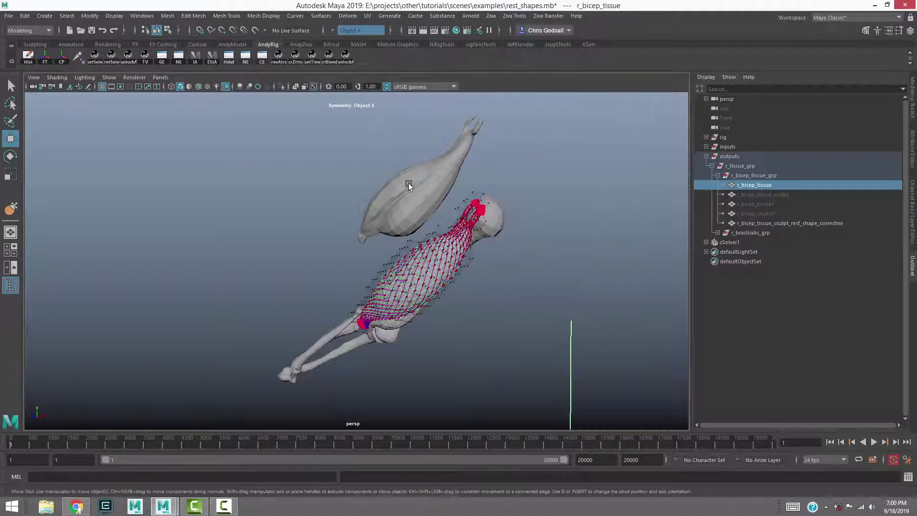
Soft-select a vertex on r_bicep_tissue_sculpt_rest_shape_corrective, start Ziva Interactive Playback and pull that area of the mesh upward
click(388, 197)
right_drag(388, 197, 363, 197)
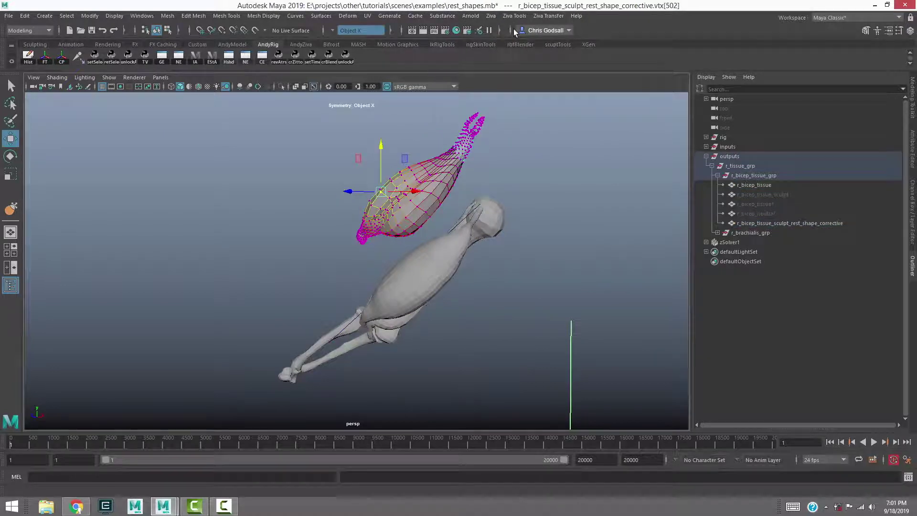
click(514, 16)
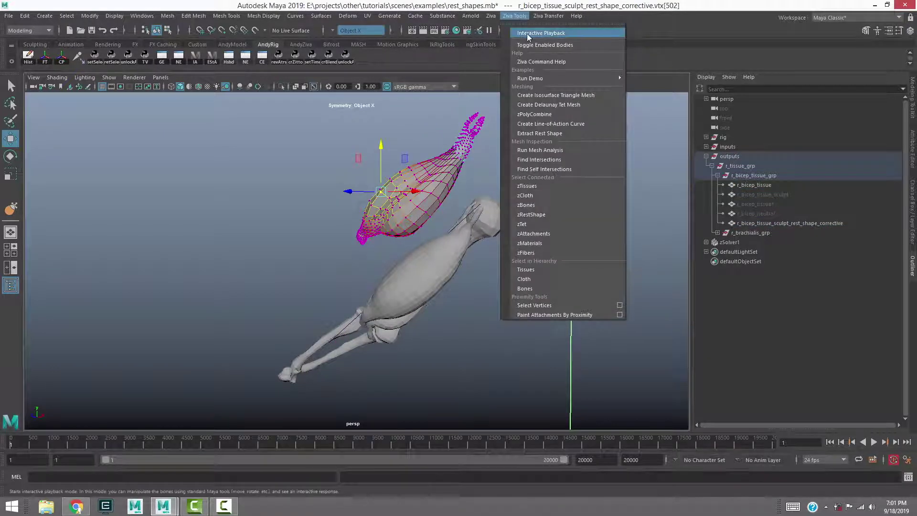
click(528, 33)
drag(384, 198, 385, 175)
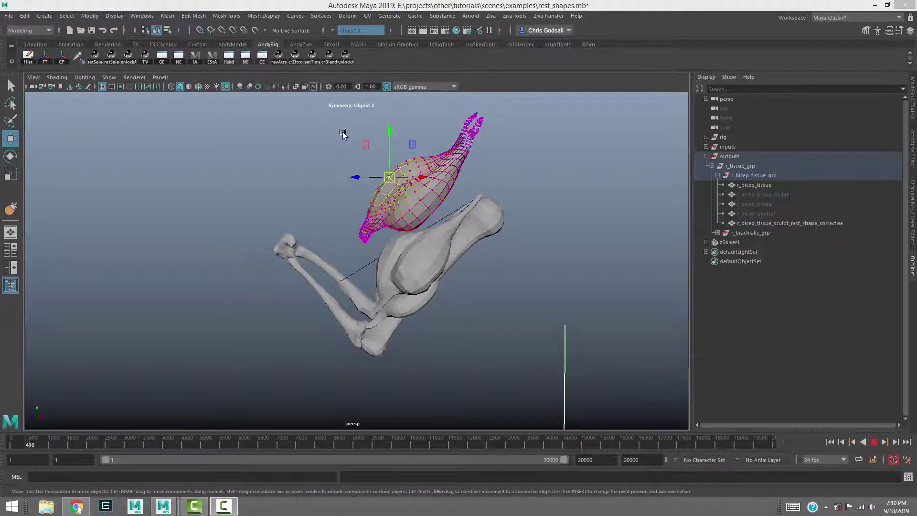
Select all vertices of the corrective rest shape mesh, then move and rotate them together during interactive playback
drag(329, 114, 525, 276)
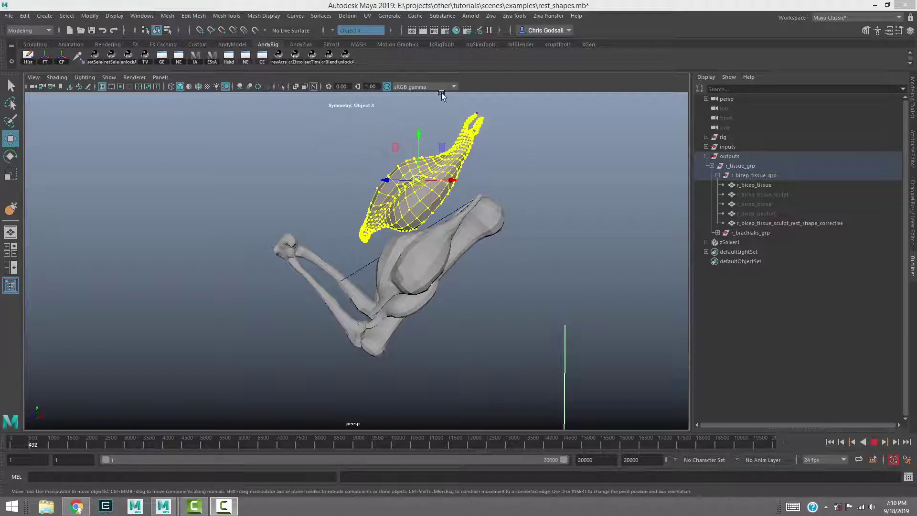
drag(417, 181, 387, 162)
key(e)
key(q)
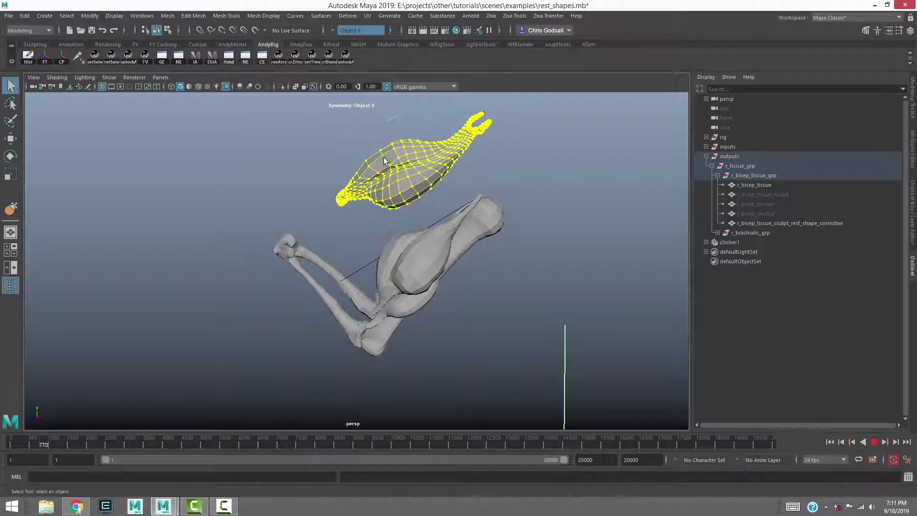
Soft-select a vertex on the upper side of the corrective mesh's belly near its elbow end and pull it outward into a bulge
click(412, 112)
key(w)
drag(371, 149, 369, 141)
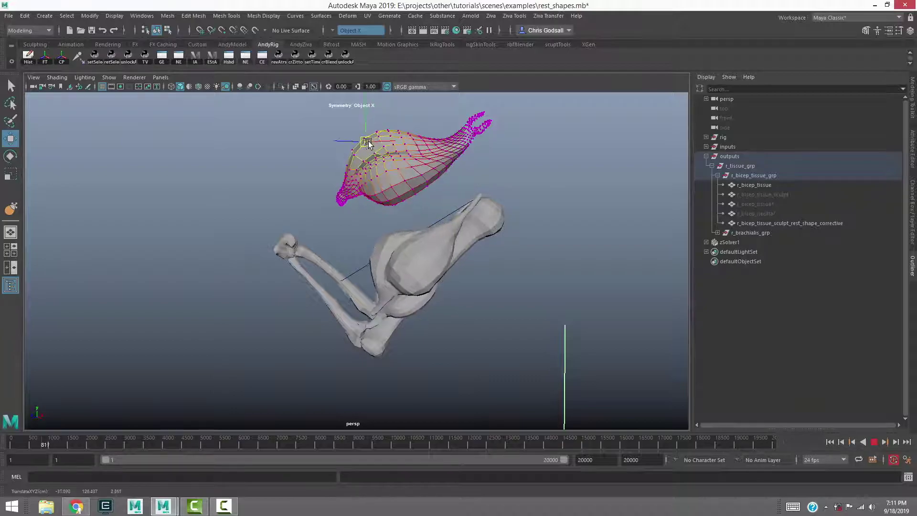